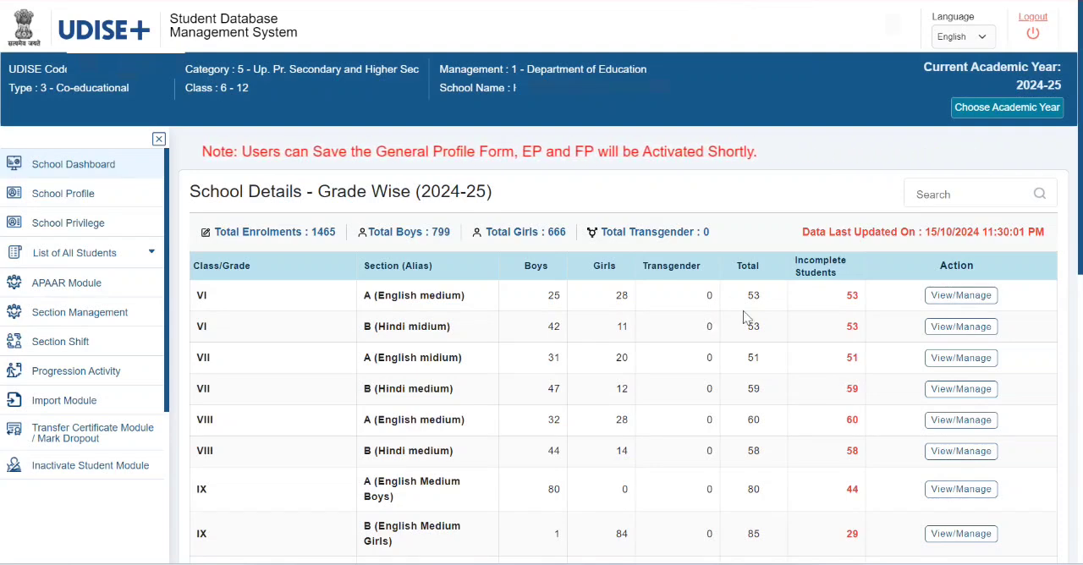
- Open the student list for class X, section B (English Medium), from the grade-wise school details and review its form statuses
{"action": "scroll", "coordinate": [743, 311], "scroll_direction": "down", "scroll_amount": 4}
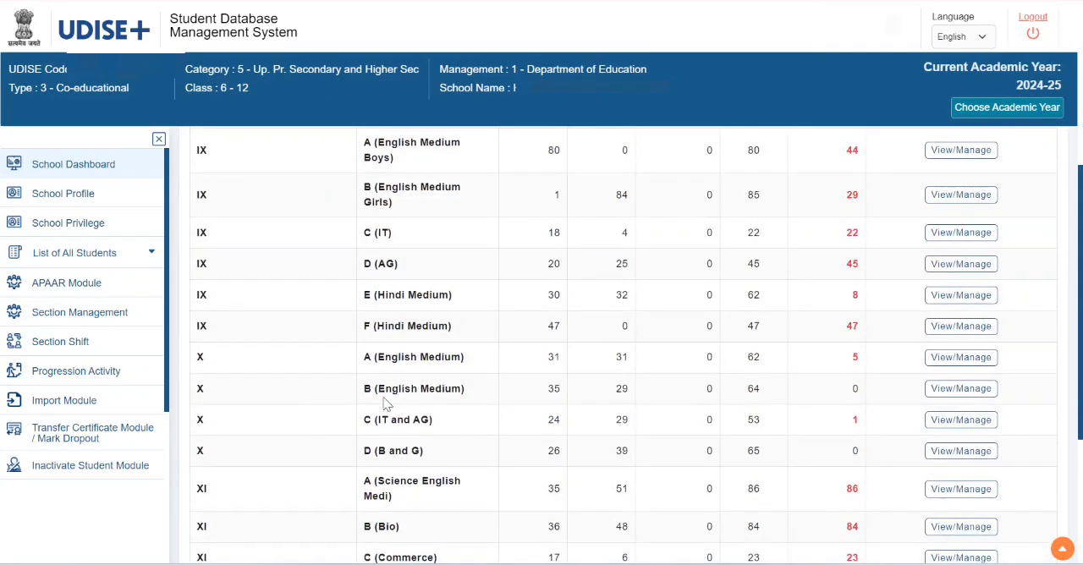
{"action": "left_click", "coordinate": [971, 393]}
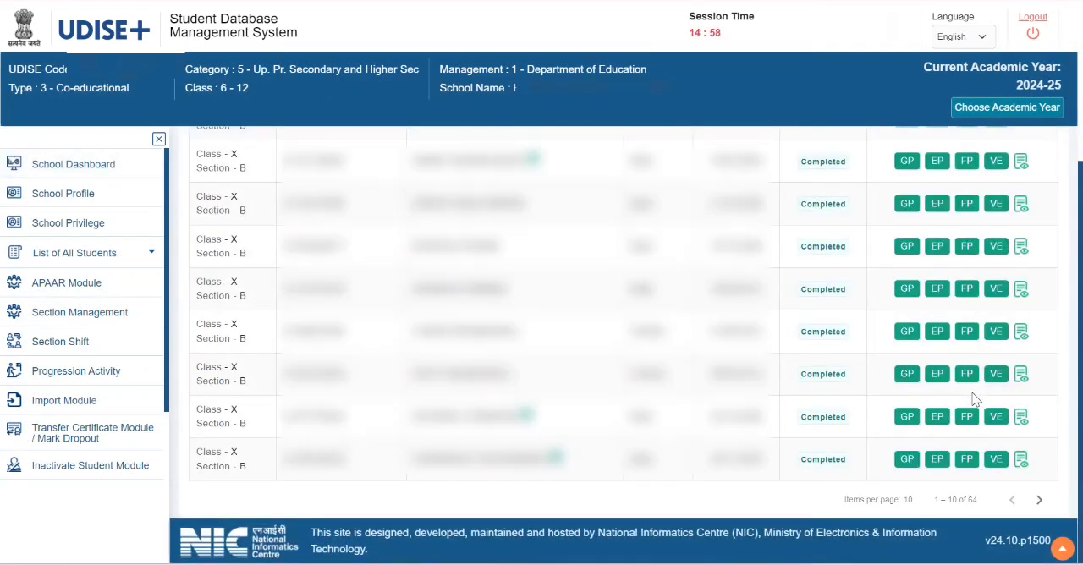
{"action": "scroll", "coordinate": [698, 279], "scroll_direction": "up", "scroll_amount": 3}
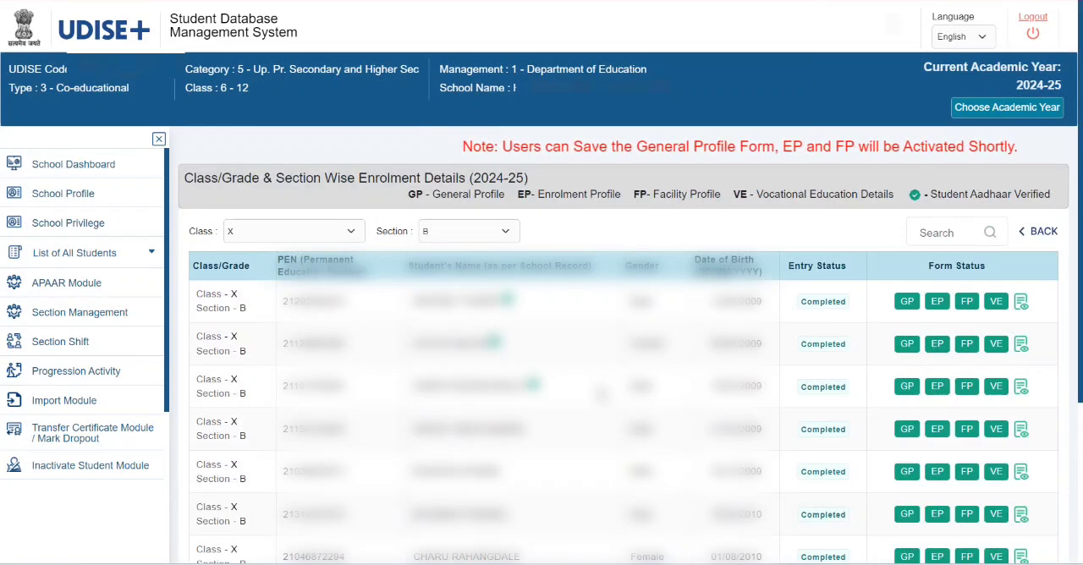
- Open the APAAR Module and list the students of class X, section B
{"action": "left_click", "coordinate": [73, 284]}
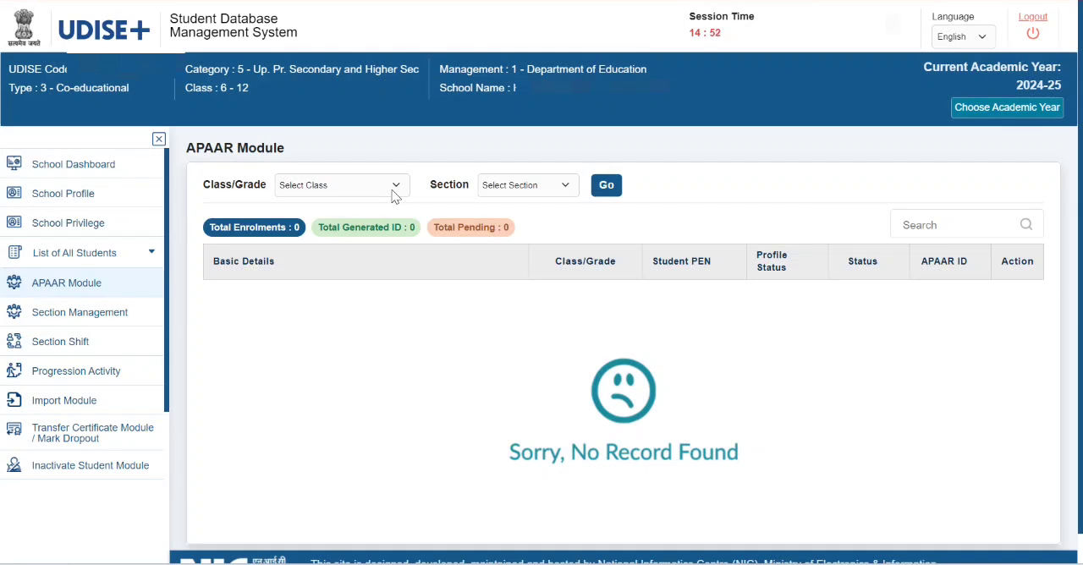
{"action": "left_click", "coordinate": [392, 186]}
{"action": "left_click", "coordinate": [362, 293]}
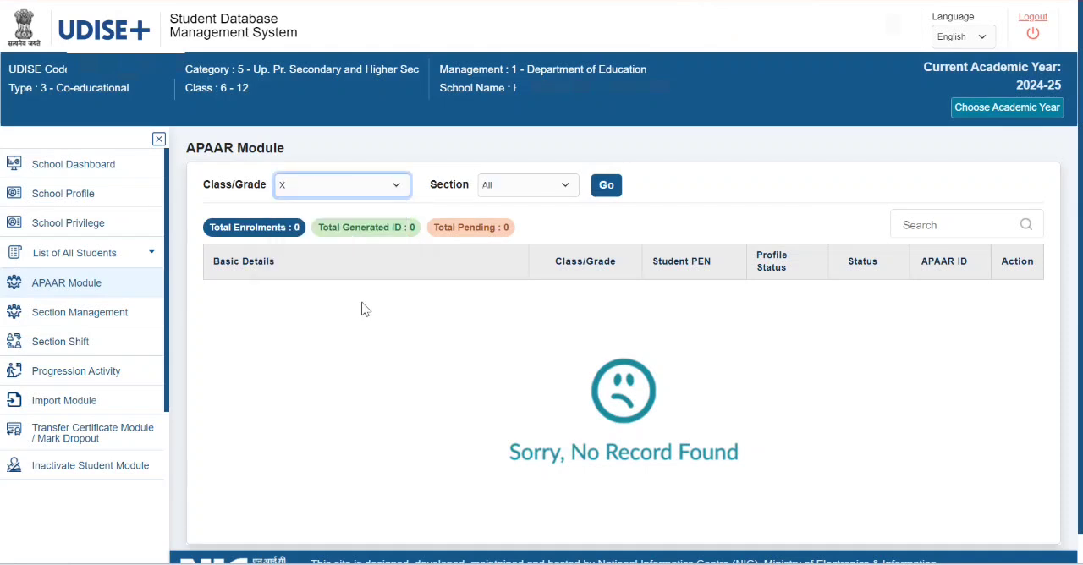
{"action": "left_click", "coordinate": [558, 187]}
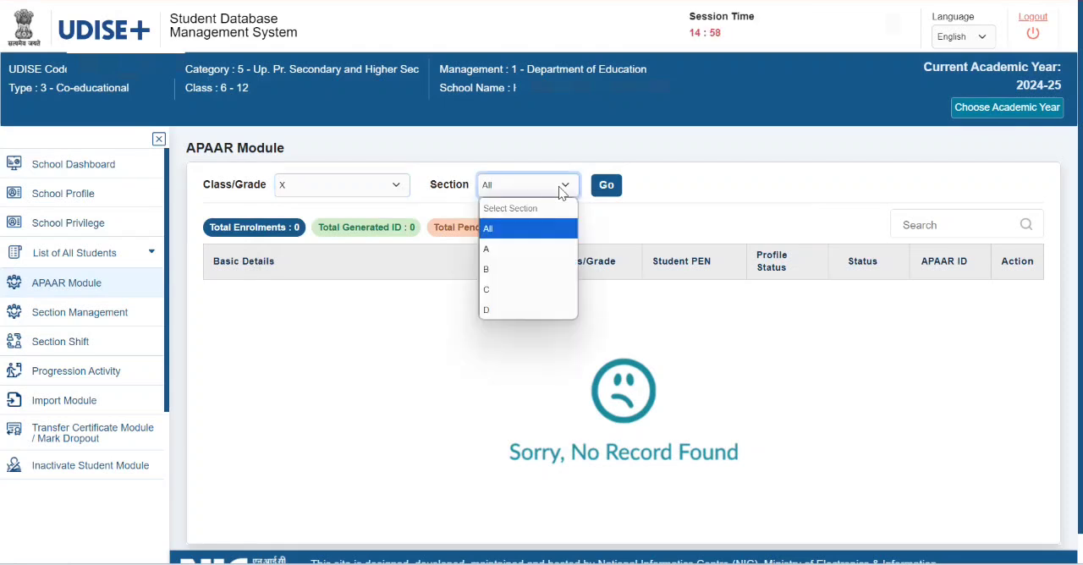
{"action": "left_click", "coordinate": [524, 269]}
{"action": "left_click", "coordinate": [607, 191]}
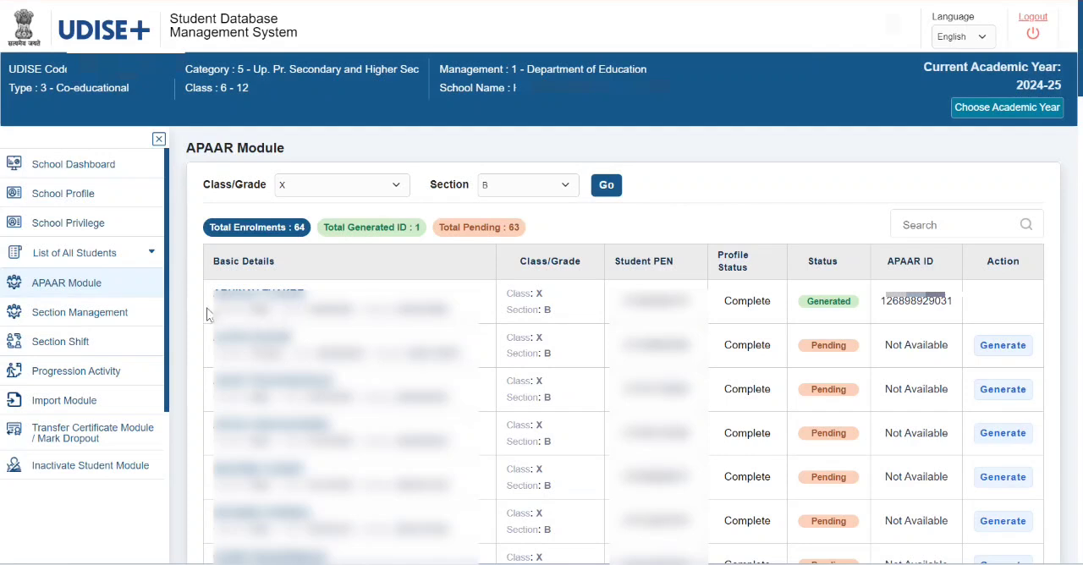
- Check the first student's name and APAAR ID in the list
{"action": "left_click_drag", "start_coordinate": [211, 292], "coordinate": [305, 294]}
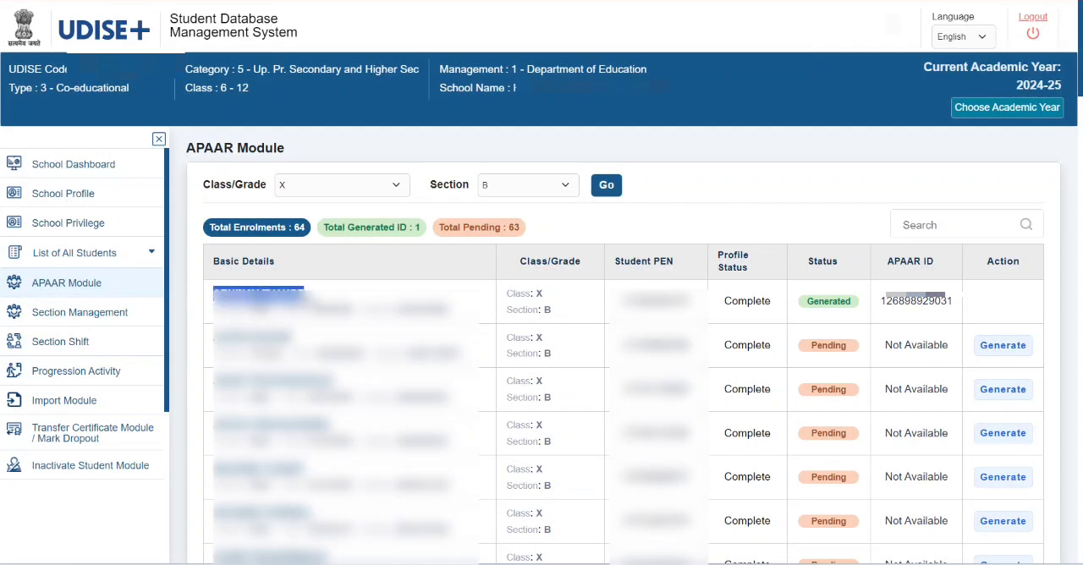
{"action": "left_click", "coordinate": [364, 306]}
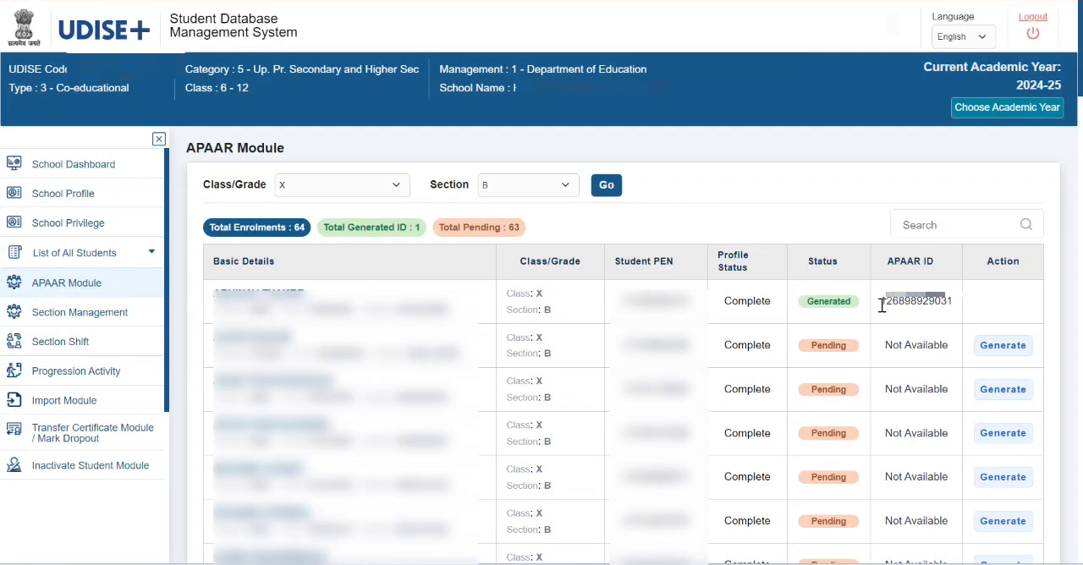
{"action": "left_click_drag", "start_coordinate": [879, 308], "coordinate": [974, 305]}
{"action": "left_click", "coordinate": [980, 306]}
- Open the APAAR ID generation form for the second student in the list and check the student's name
{"action": "left_click", "coordinate": [1002, 346]}
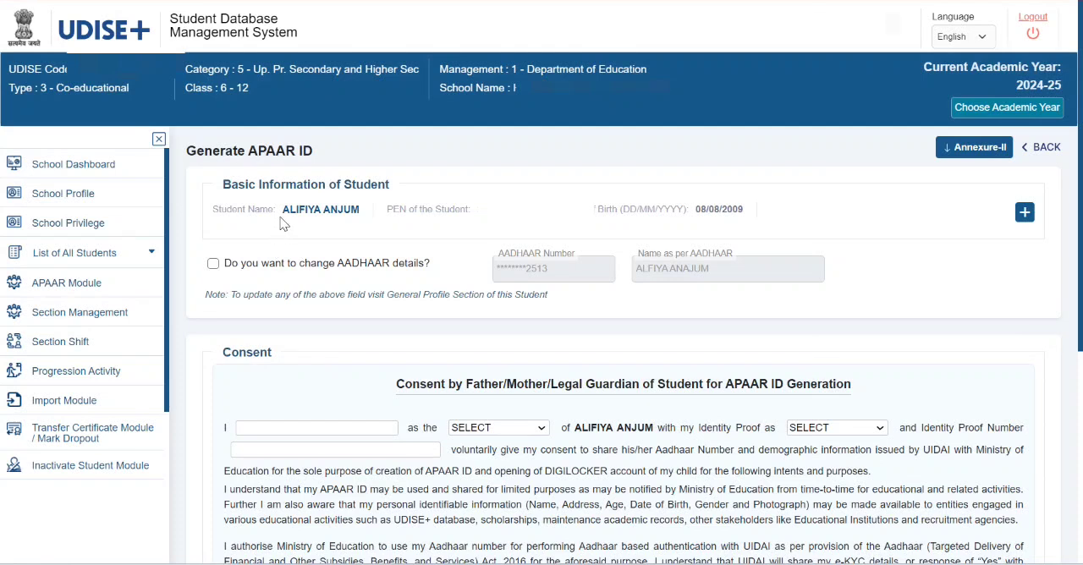
{"action": "left_click_drag", "start_coordinate": [282, 211], "coordinate": [351, 217]}
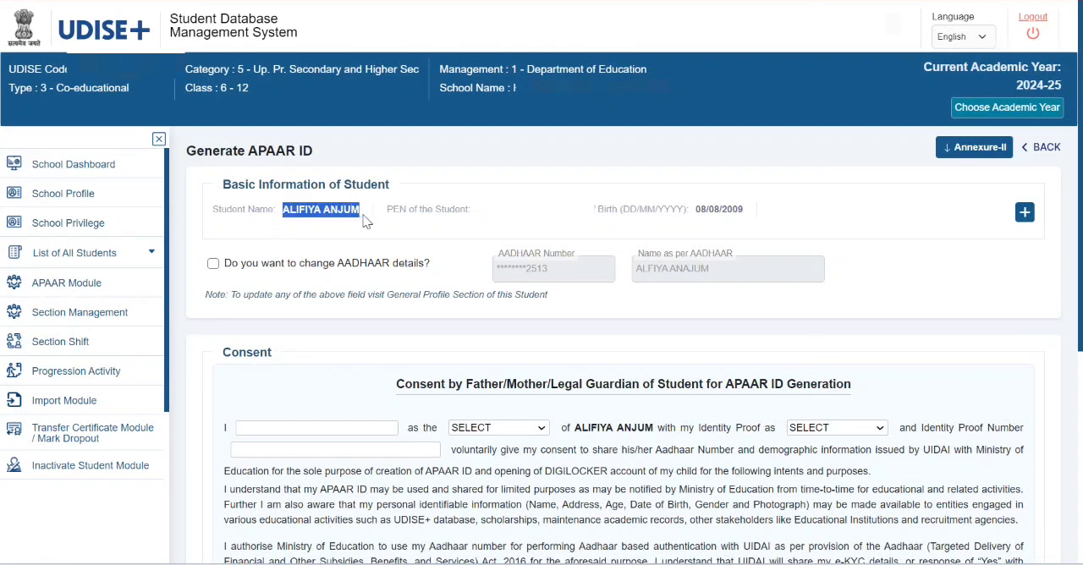
{"action": "left_click", "coordinate": [369, 223]}
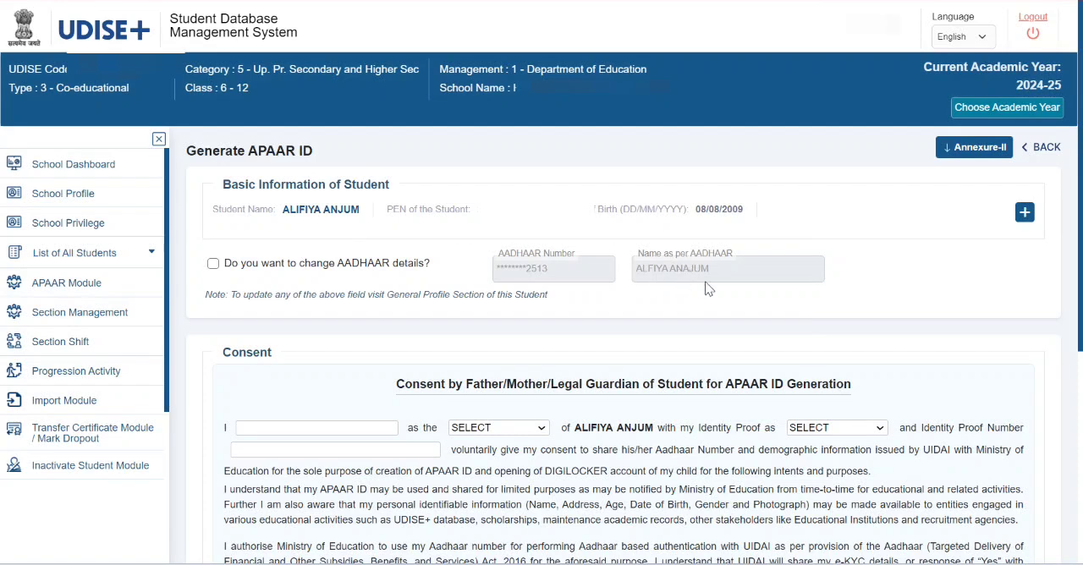
- Enter the father's full name as the consenting person in the parent or guardian consent
{"action": "left_click", "coordinate": [373, 426]}
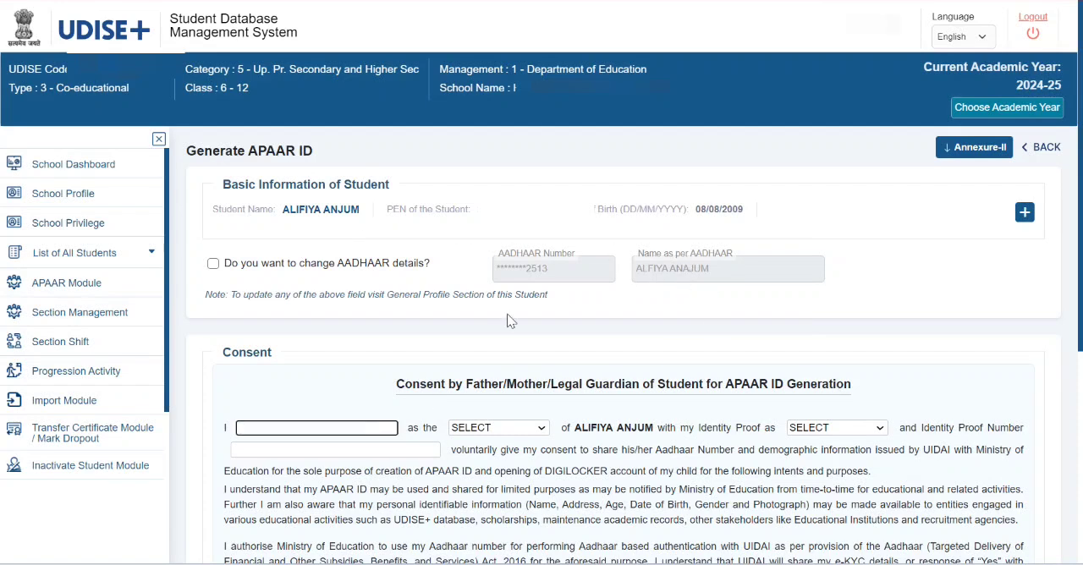
{"action": "scroll", "coordinate": [739, 308], "scroll_direction": "down", "scroll_amount": 1}
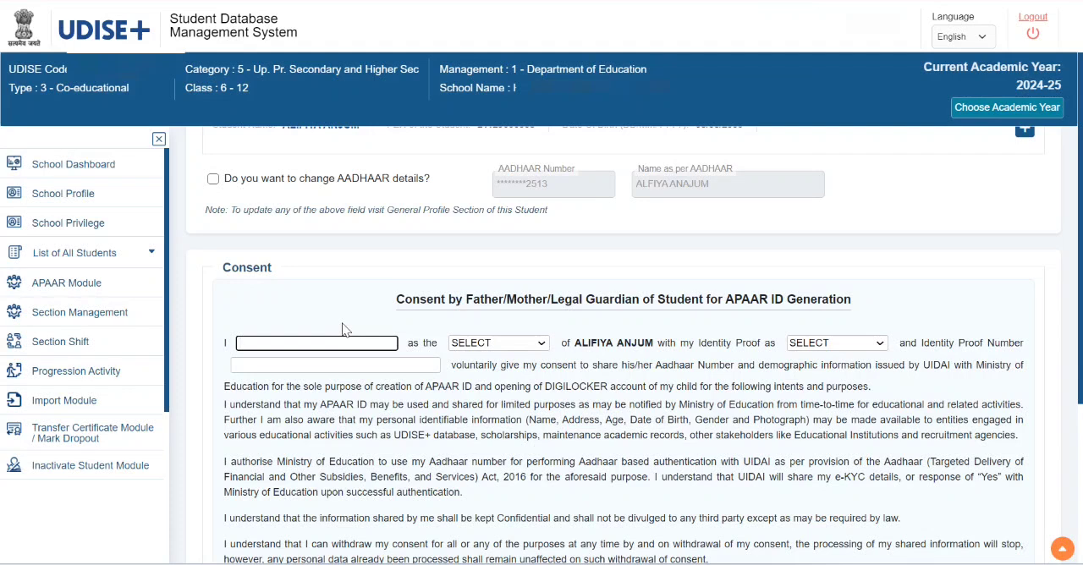
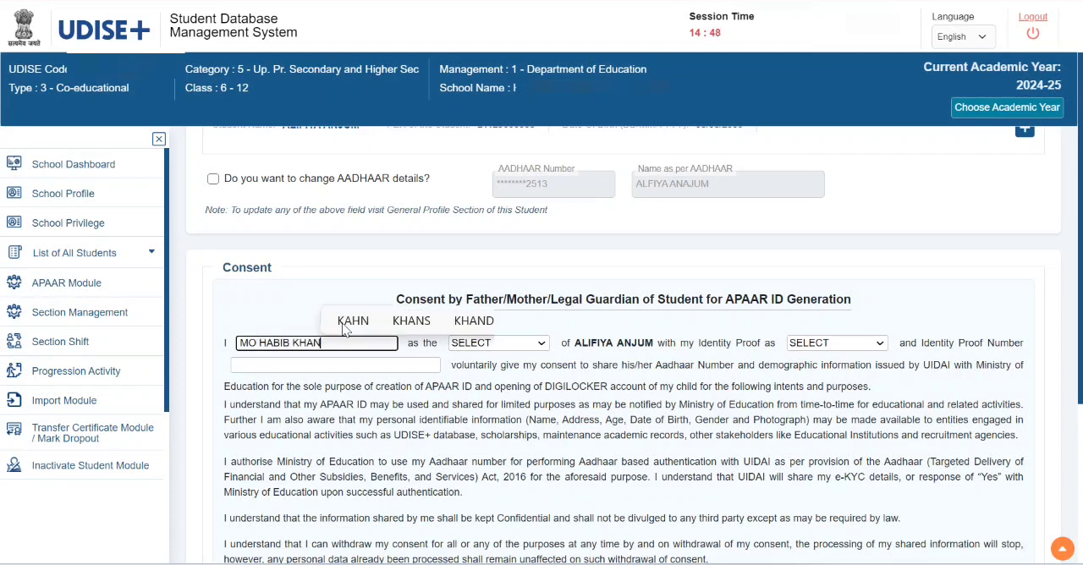
- Set the consenting person's relation to FATHER and the identity proof to AADHAAR
{"action": "key", "text": "Tab"}
{"action": "key", "text": "Down"}
{"action": "key", "text": "Tab"}
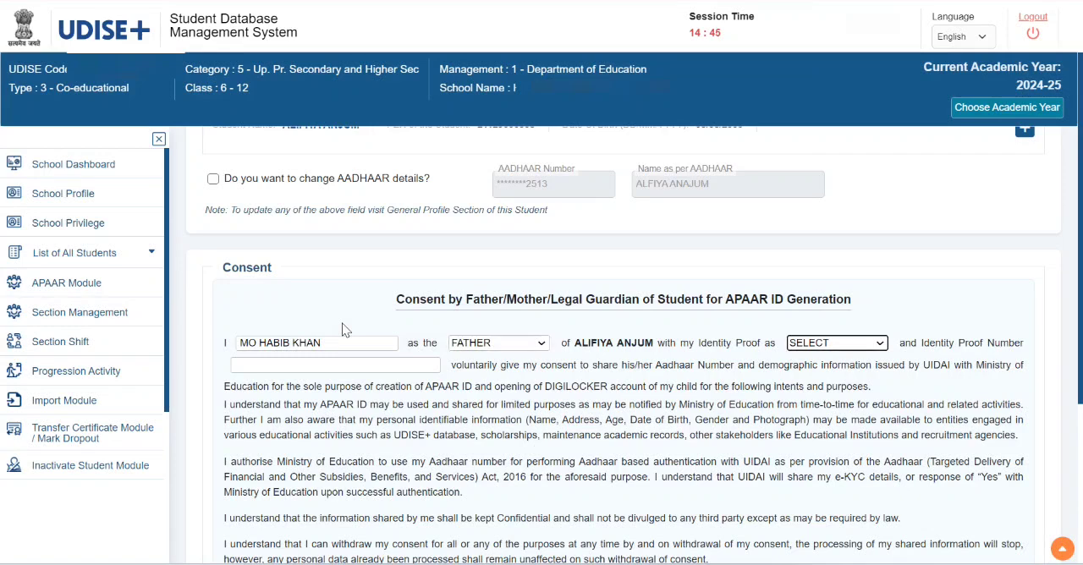
{"action": "key", "text": "Down"}
{"action": "key", "text": "Tab"}
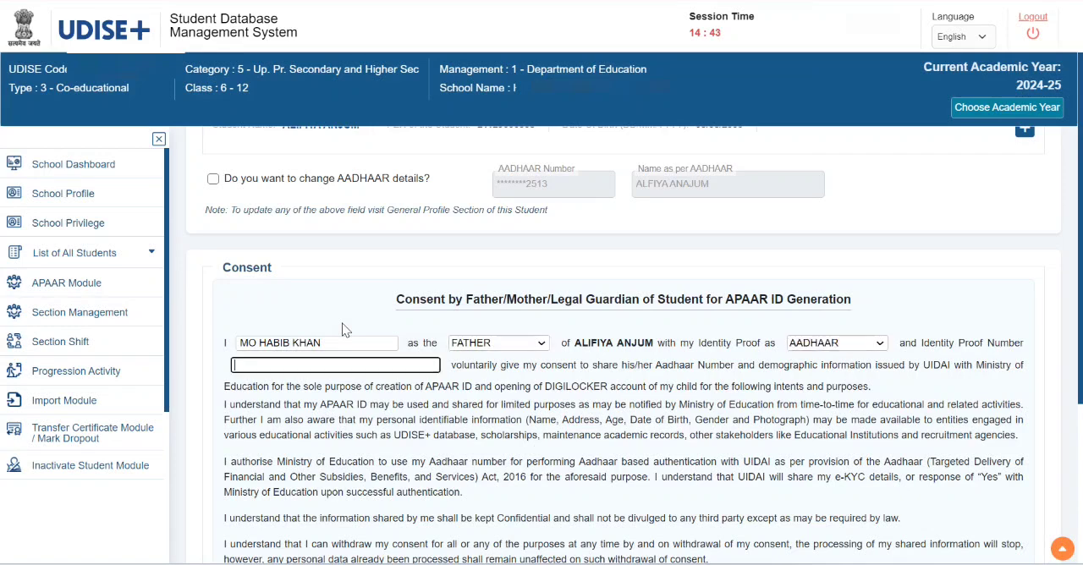
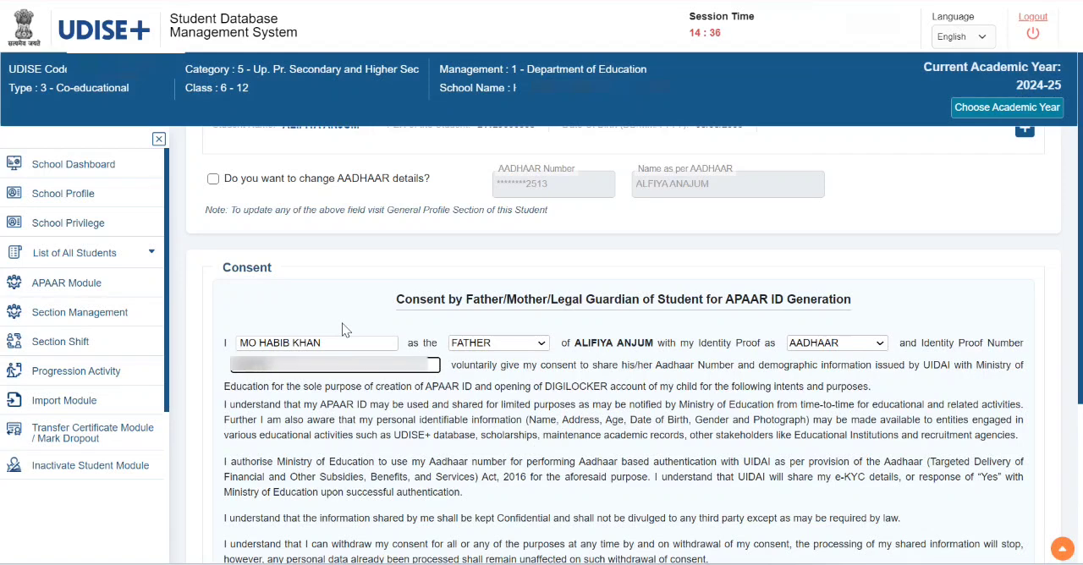
- Set the place of physical consent to BARGHAT and the date of physical consent to 24/09/2024
{"action": "scroll", "coordinate": [345, 330], "scroll_direction": "down", "scroll_amount": 3}
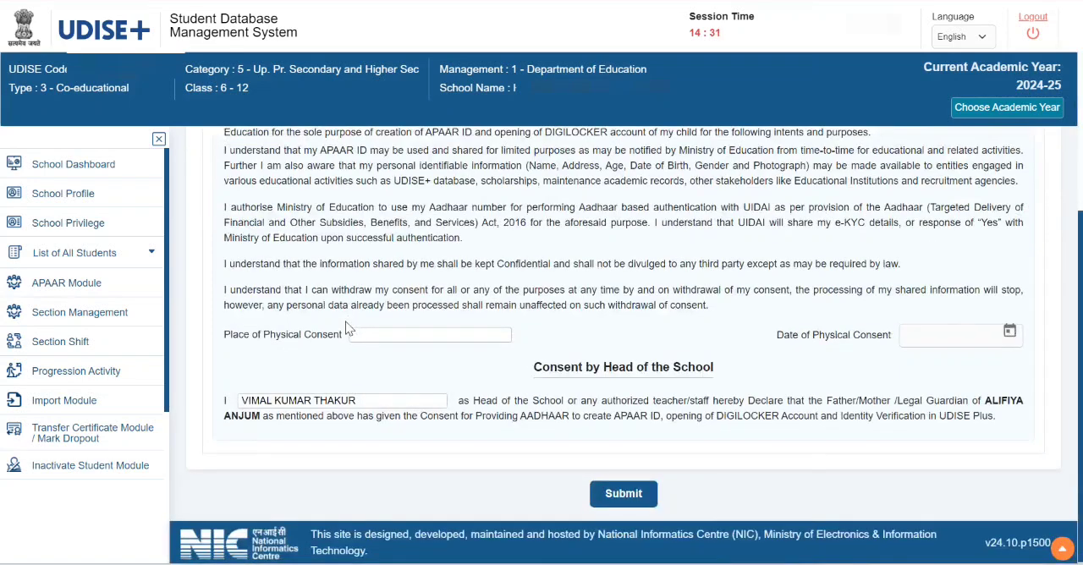
{"action": "left_click", "coordinate": [412, 337]}
{"action": "type", "text": "BARGHAT"}
{"action": "key", "text": "Tab"}
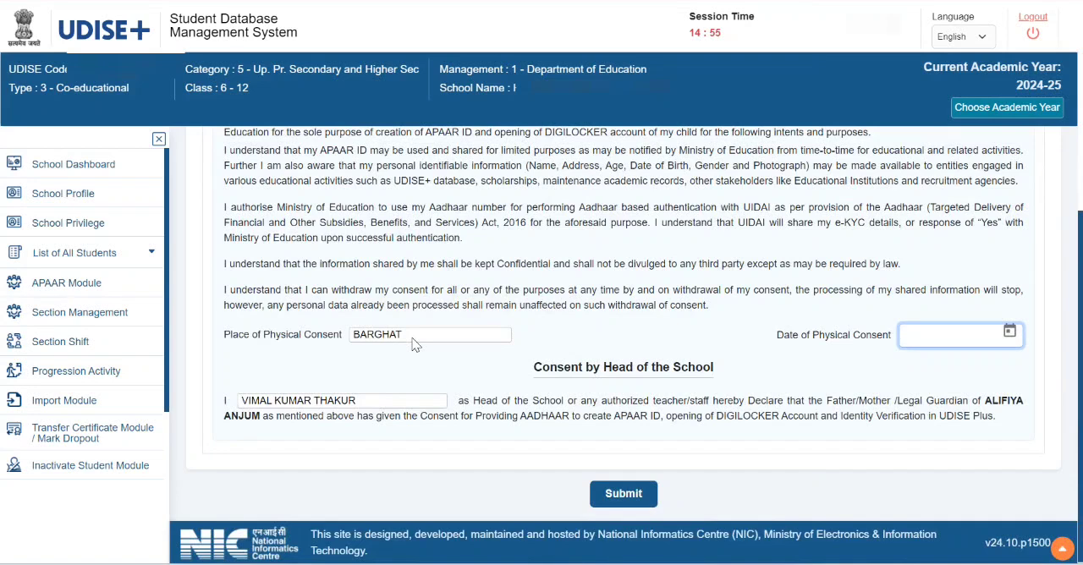
{"action": "left_click", "coordinate": [1011, 345]}
{"action": "left_click", "coordinate": [978, 124]}
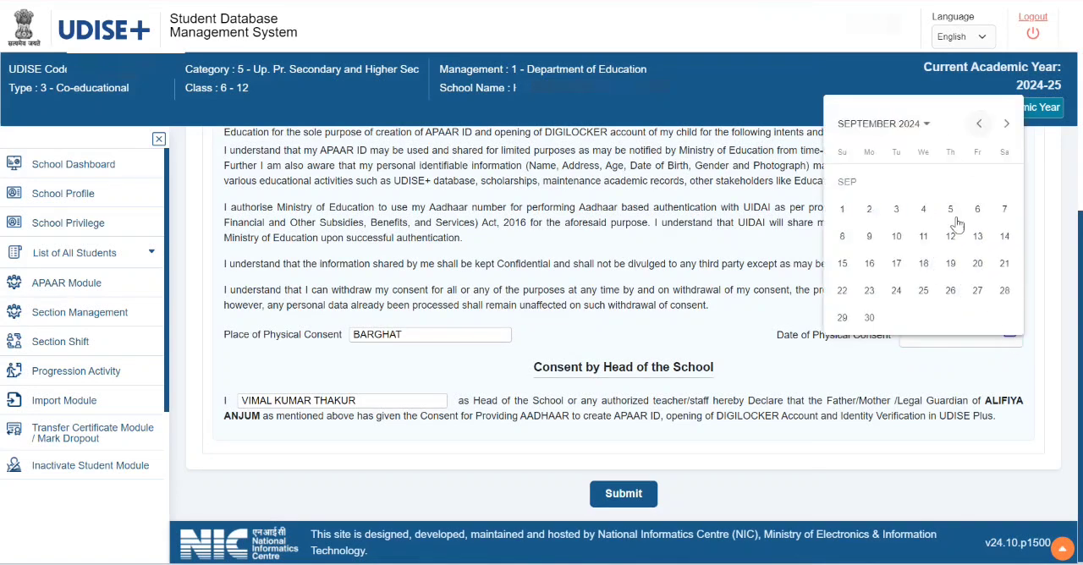
{"action": "left_click", "coordinate": [896, 290]}
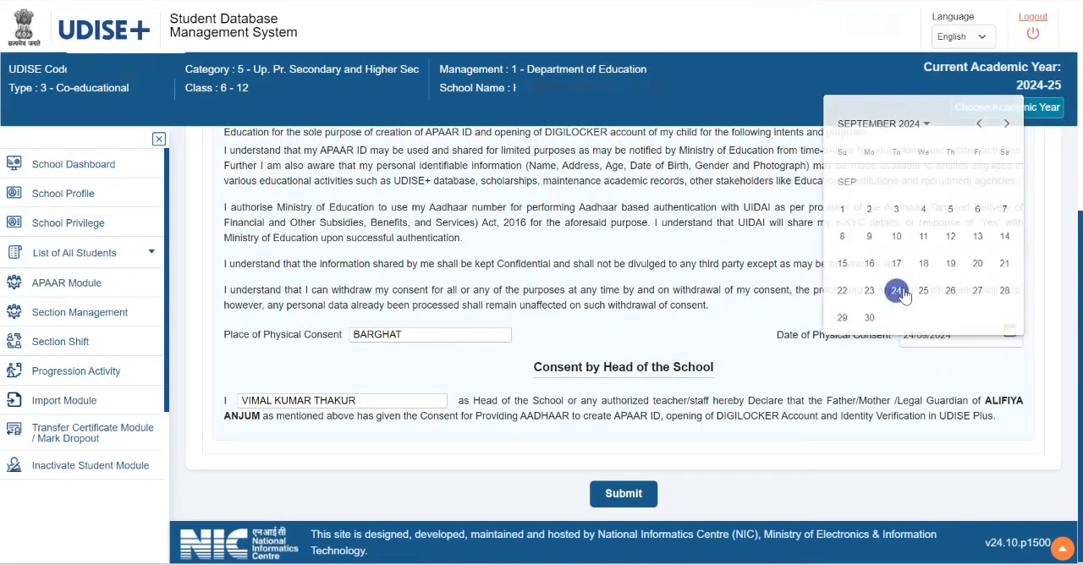
- Replace the name in the Head of the School consent with the authorized staff member's full name
{"action": "left_click", "coordinate": [404, 403]}
{"action": "left_click_drag", "start_coordinate": [367, 412], "coordinate": [233, 411]}
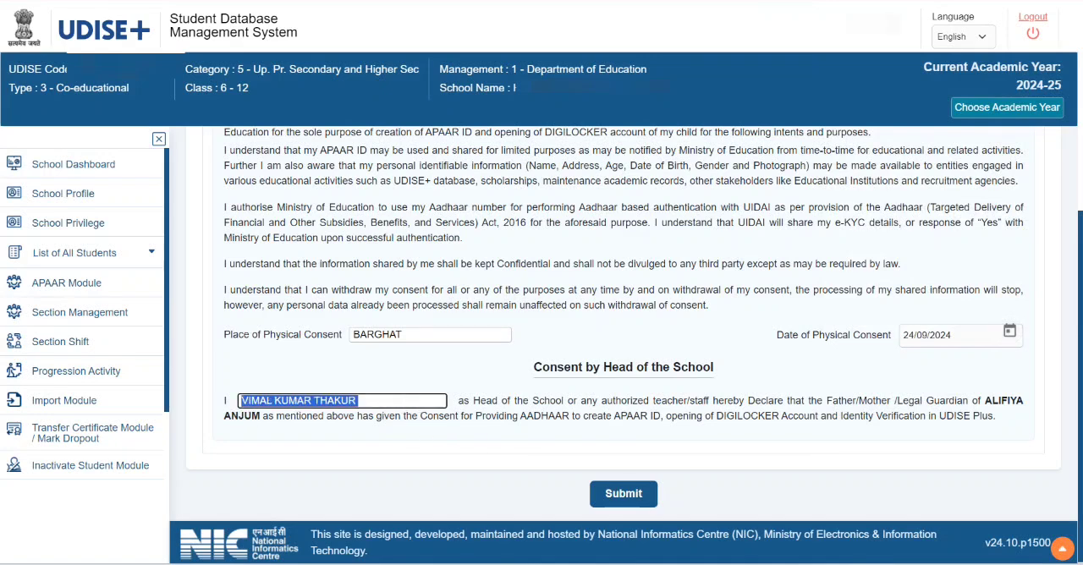
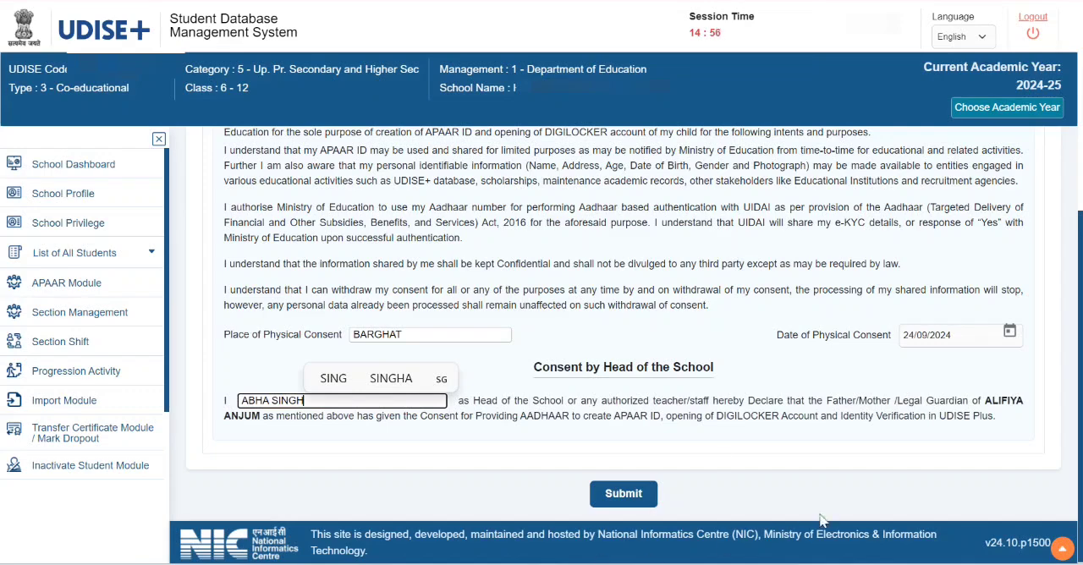
{"action": "left_click", "coordinate": [737, 378]}
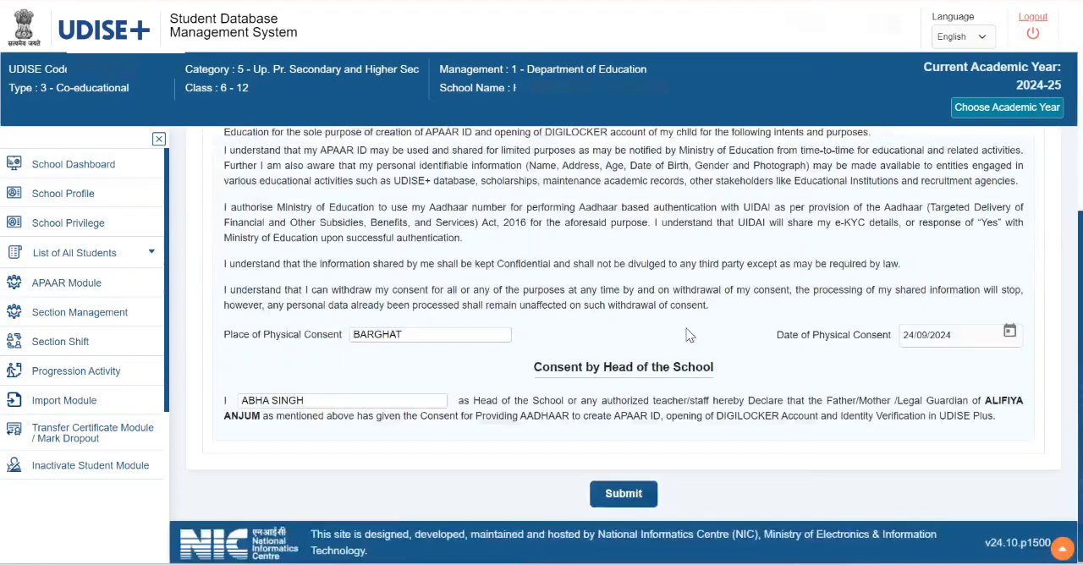
- Try to submit the form and generate the APAAR ID with the father's consent
{"action": "left_click", "coordinate": [612, 504]}
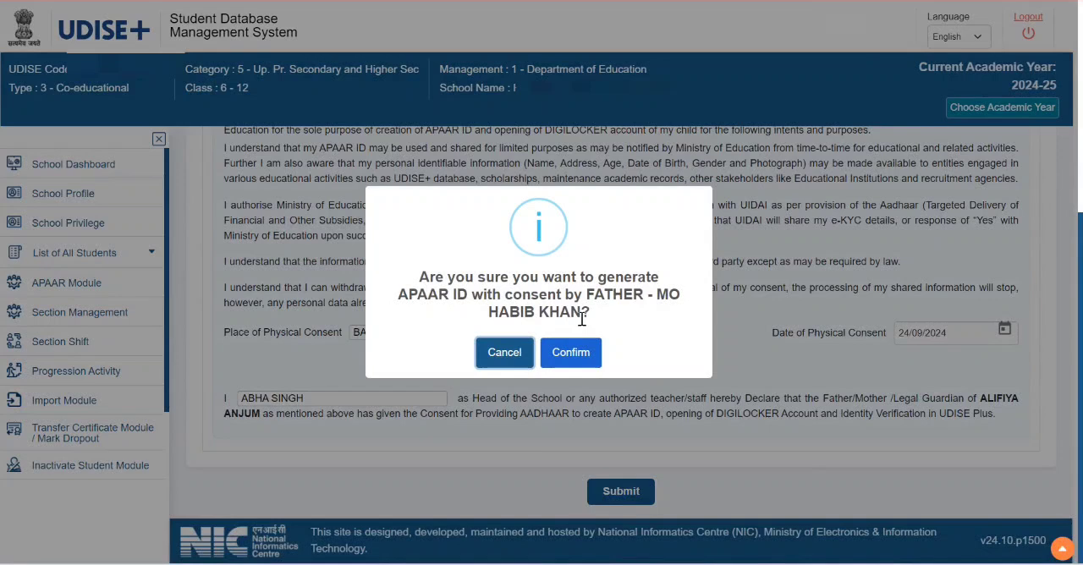
{"action": "left_click", "coordinate": [586, 365]}
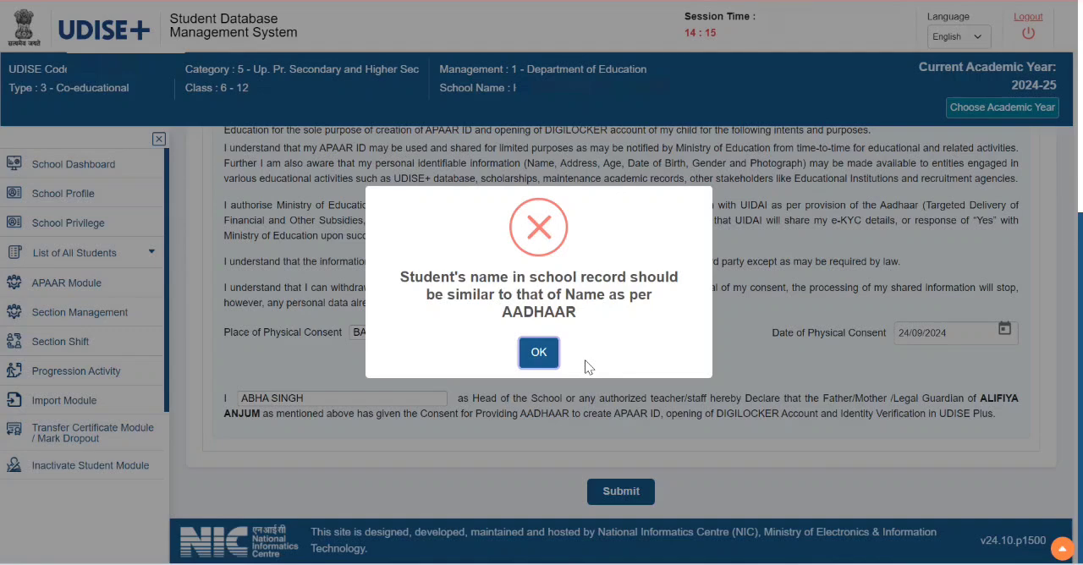
{"action": "left_click", "coordinate": [538, 353]}
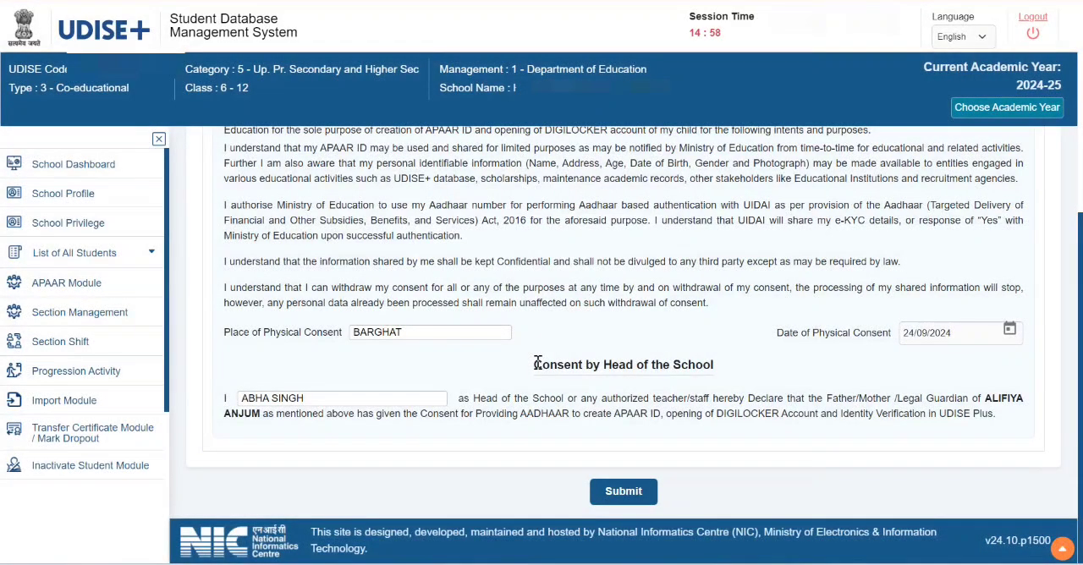
- Check the student's name in the form's basic information, and go back to the APAAR list of class X, section B
{"action": "scroll", "coordinate": [796, 326], "scroll_direction": "up", "scroll_amount": 4}
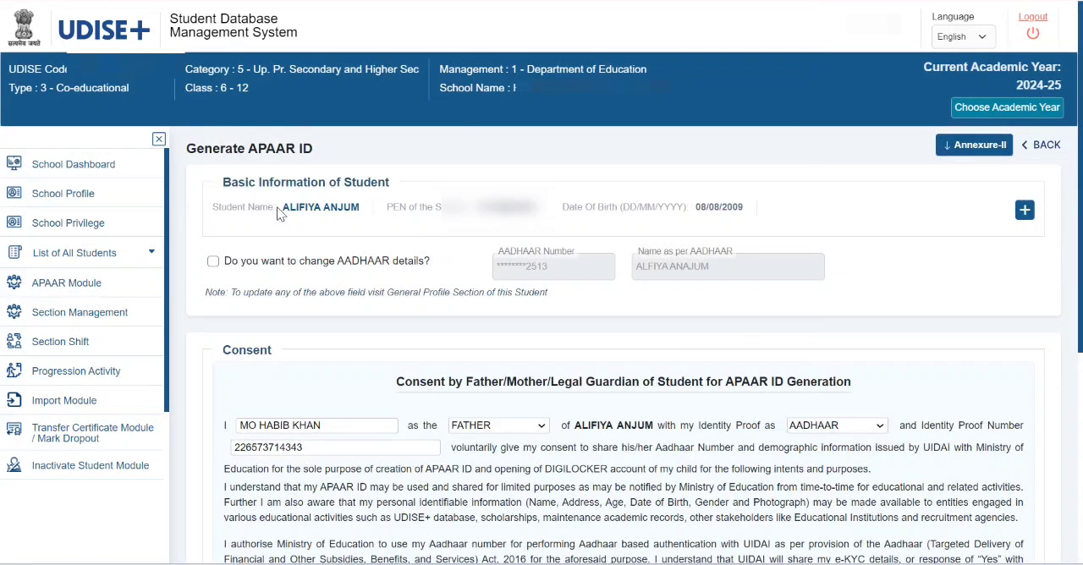
{"action": "left_click_drag", "start_coordinate": [277, 207], "coordinate": [366, 225]}
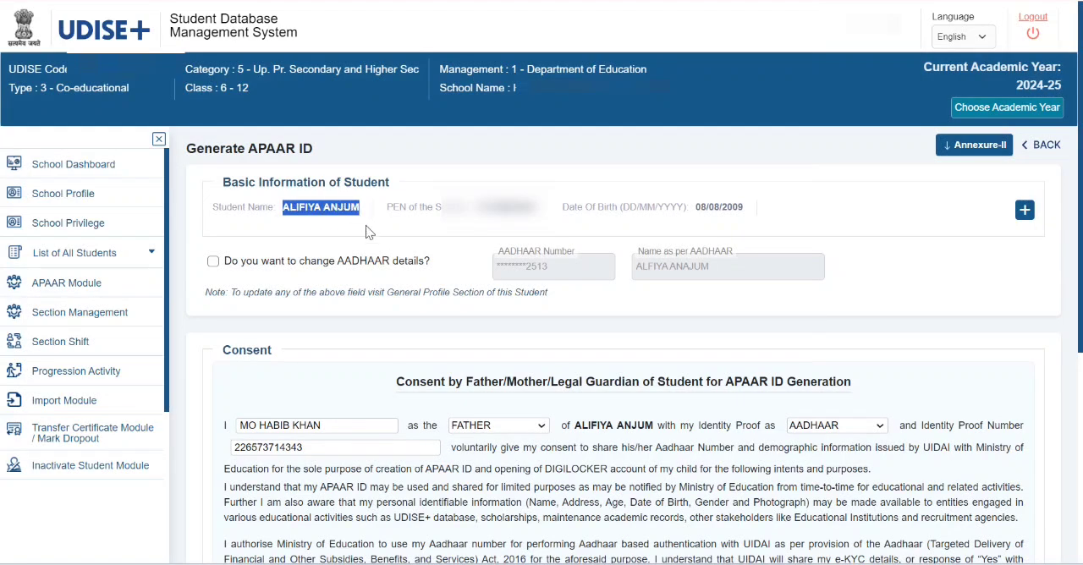
{"action": "left_click", "coordinate": [366, 225]}
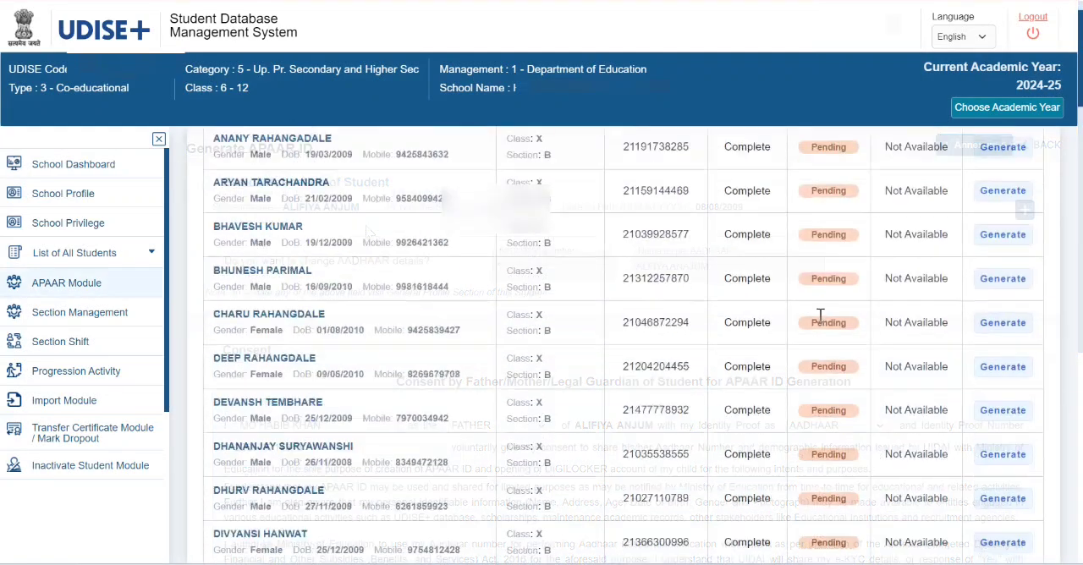
{"action": "scroll", "coordinate": [819, 319], "scroll_direction": "down", "scroll_amount": 1}
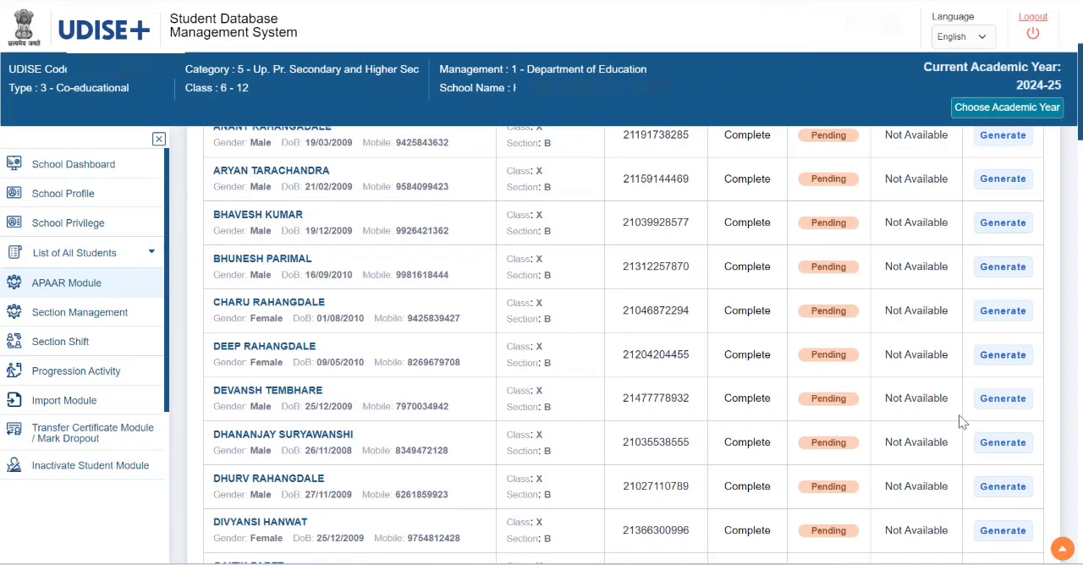
- Open APAAR ID generation for the ninth student in the list, enter the mother's full name, and set the relationship to MOTHER
{"action": "left_click", "coordinate": [996, 402]}
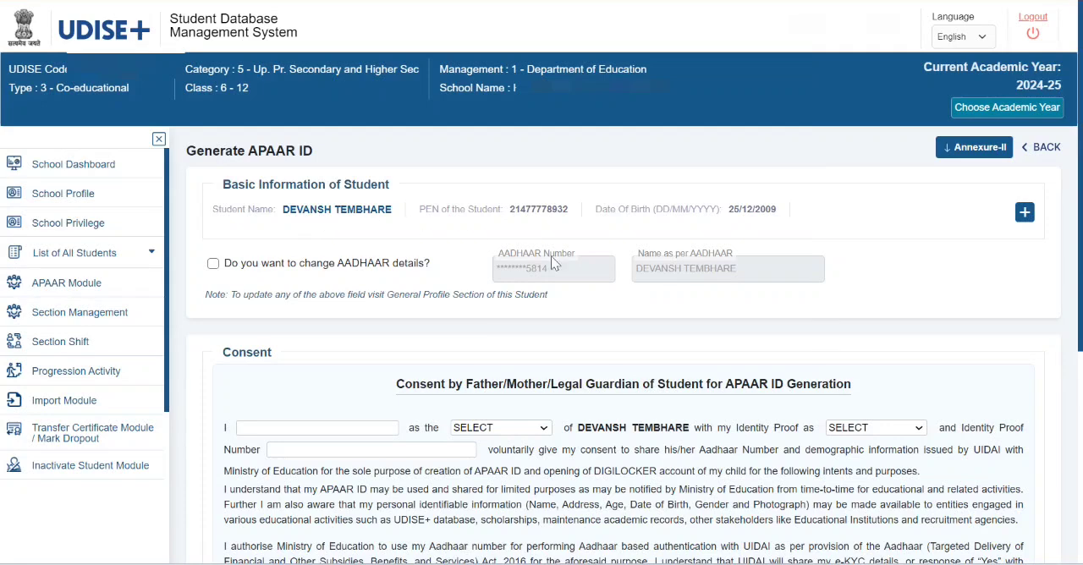
{"action": "scroll", "coordinate": [330, 313], "scroll_direction": "down", "scroll_amount": 2}
{"action": "left_click", "coordinate": [320, 257]}
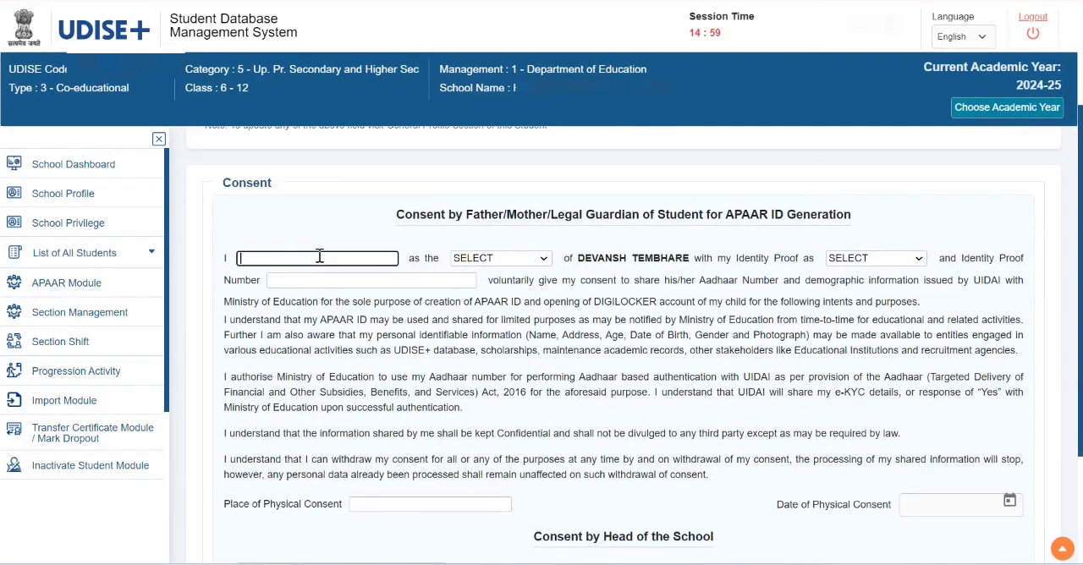
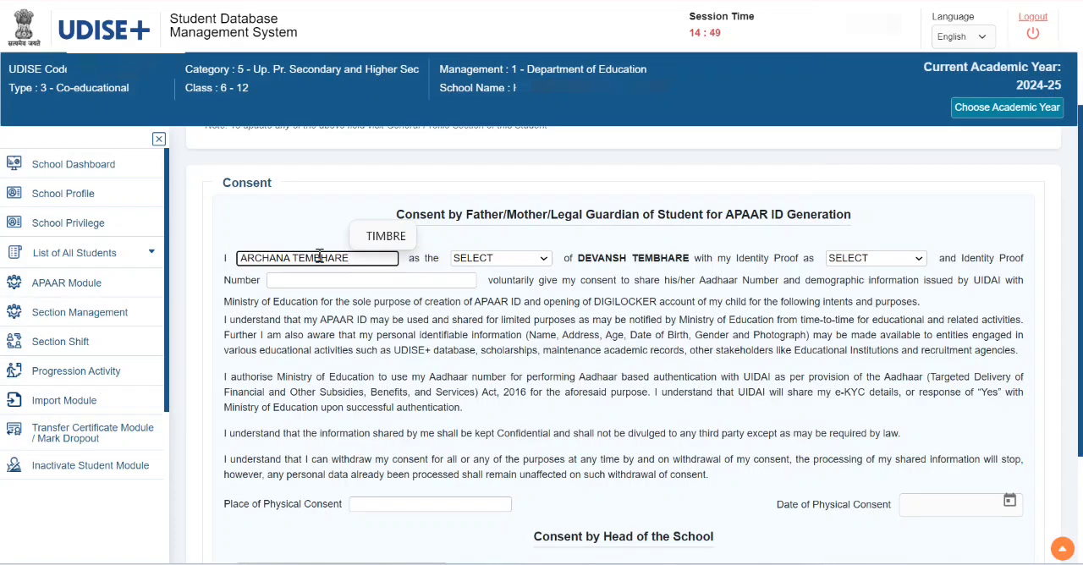
{"action": "key", "text": "Tab"}
{"action": "key", "text": "m"}
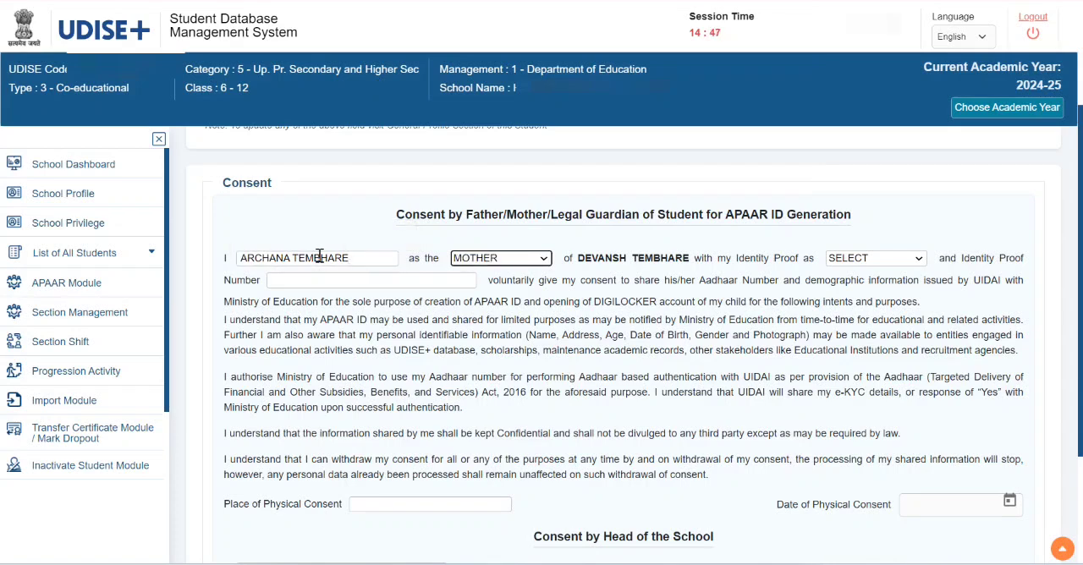
- Choose AADHAAR as the mother's identity proof and enter her Aadhaar number as the identity proof number
{"action": "key", "text": "Tab"}
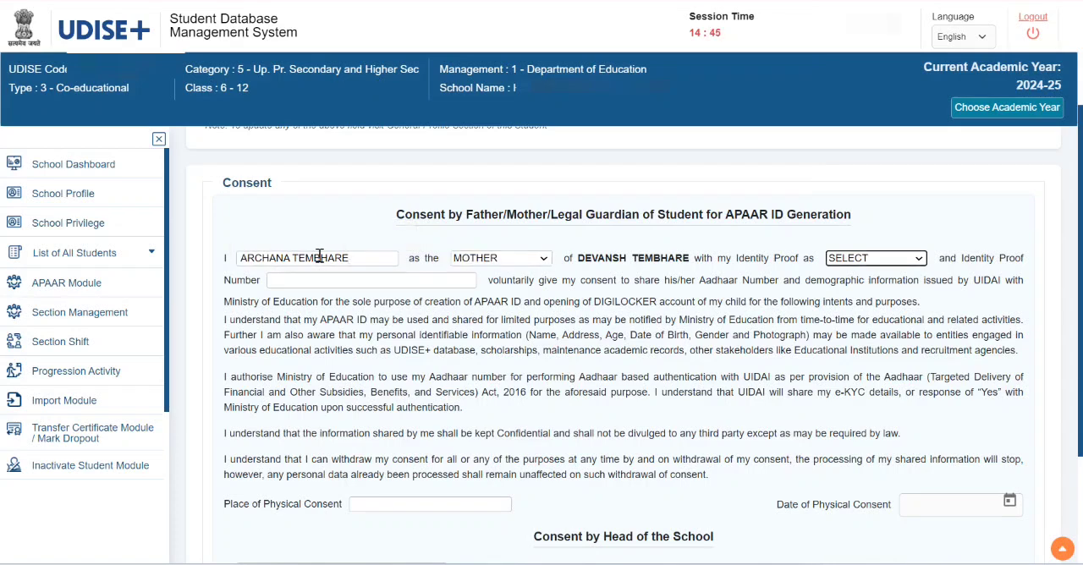
{"action": "key", "text": "a"}
{"action": "key", "text": "Tab"}
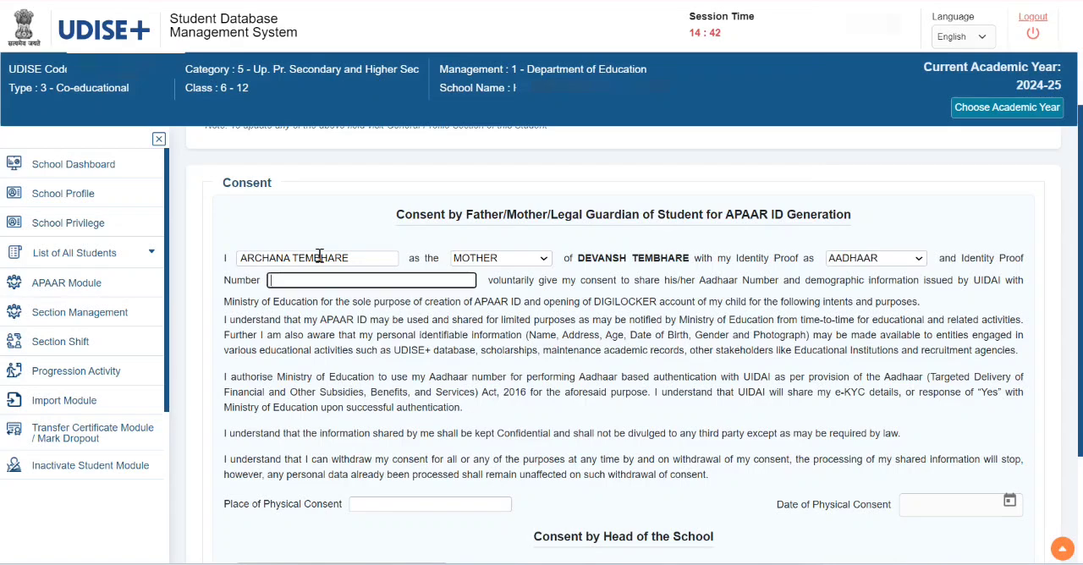
{"action": "type", "text": "XXXX"}
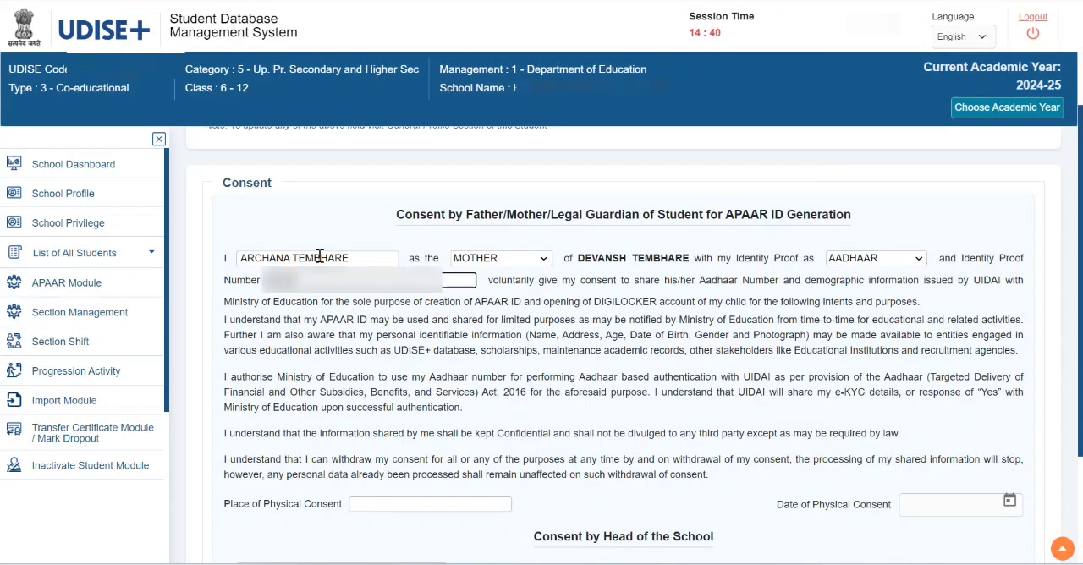
{"action": "type", "text": "XXXX"}
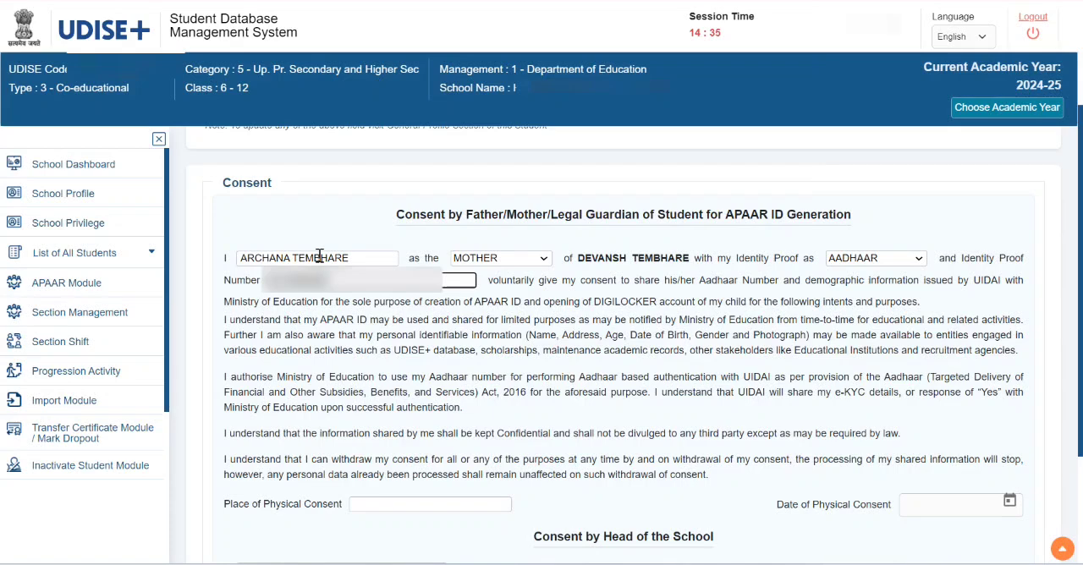
{"action": "type", "text": "XX"}
{"action": "key", "text": "Tab"}
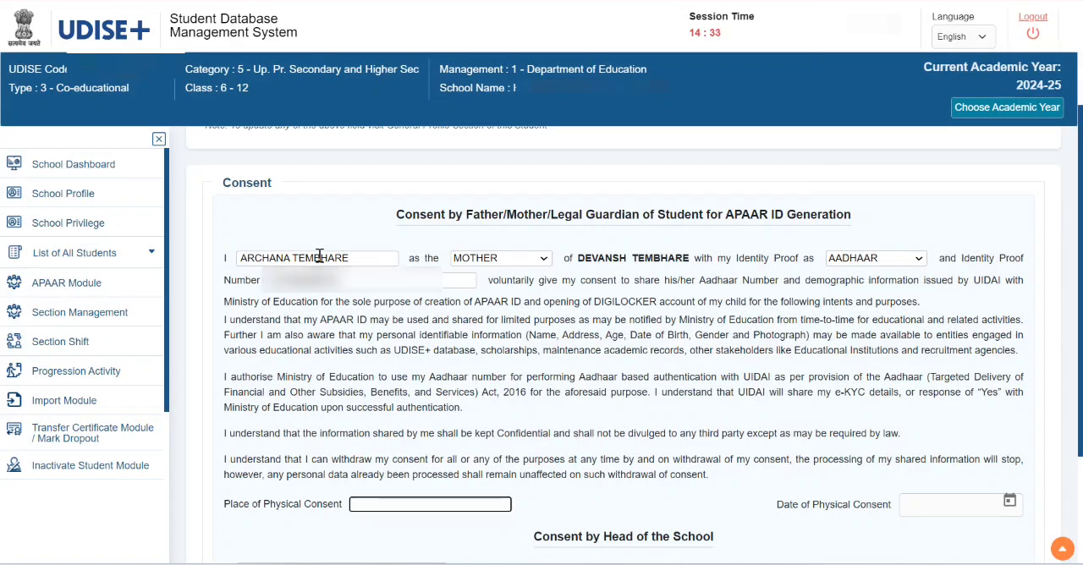
- Fill in BARGHAT as the place of physical consent and 24/09/2024 as the date of physical consent
{"action": "type", "text": "BARGJA"}
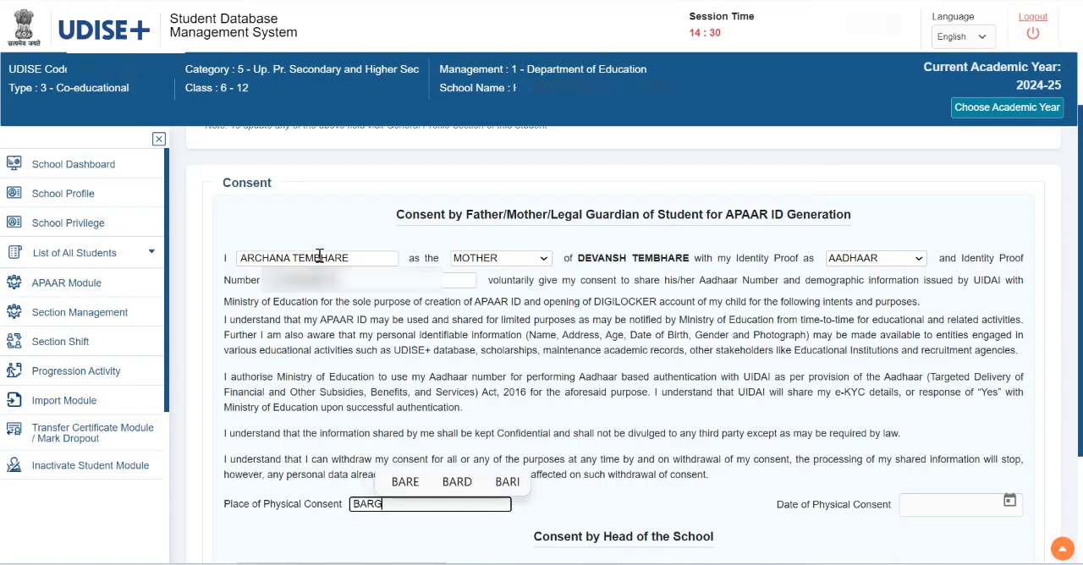
{"action": "key", "text": "BackSpace"}
{"action": "key", "text": "BackSpace"}
{"action": "key", "text": "BackSpace"}
{"action": "key", "text": "BackSpace"}
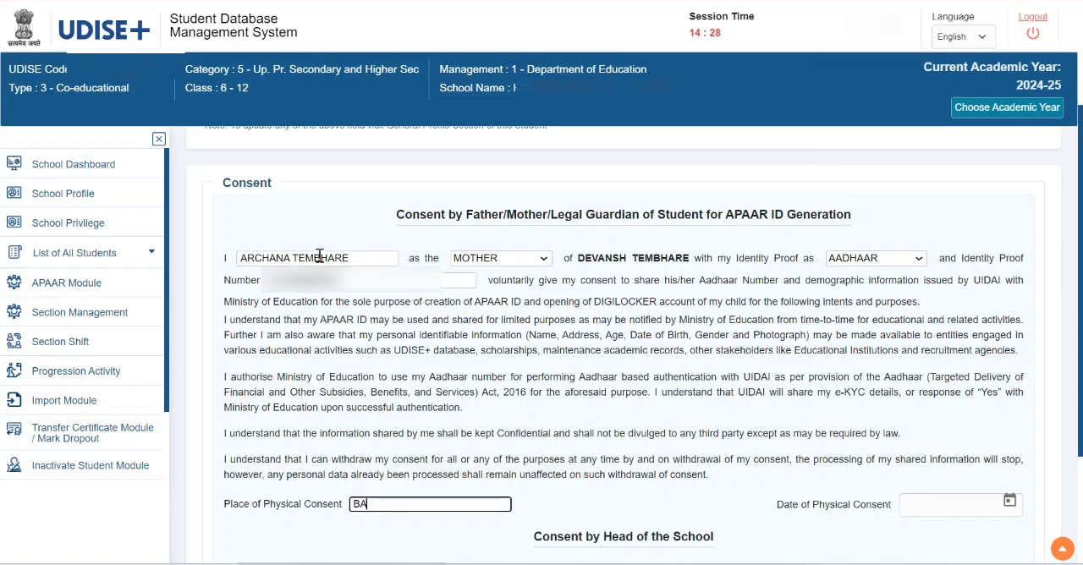
{"action": "type", "text": "RGHAT"}
{"action": "key", "text": "Tab"}
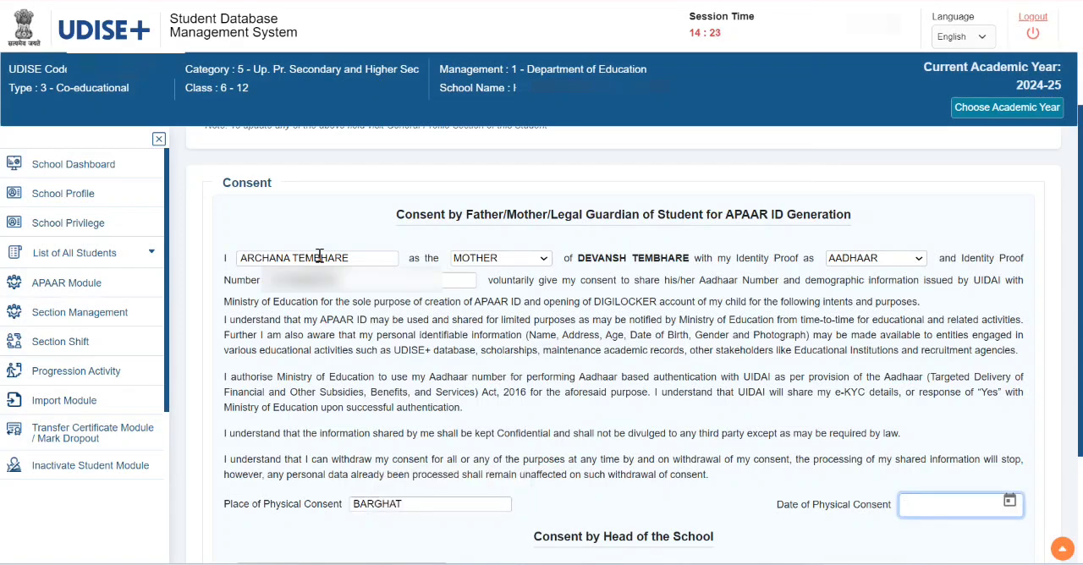
{"action": "left_click", "coordinate": [1009, 503]}
{"action": "left_click", "coordinate": [979, 293]}
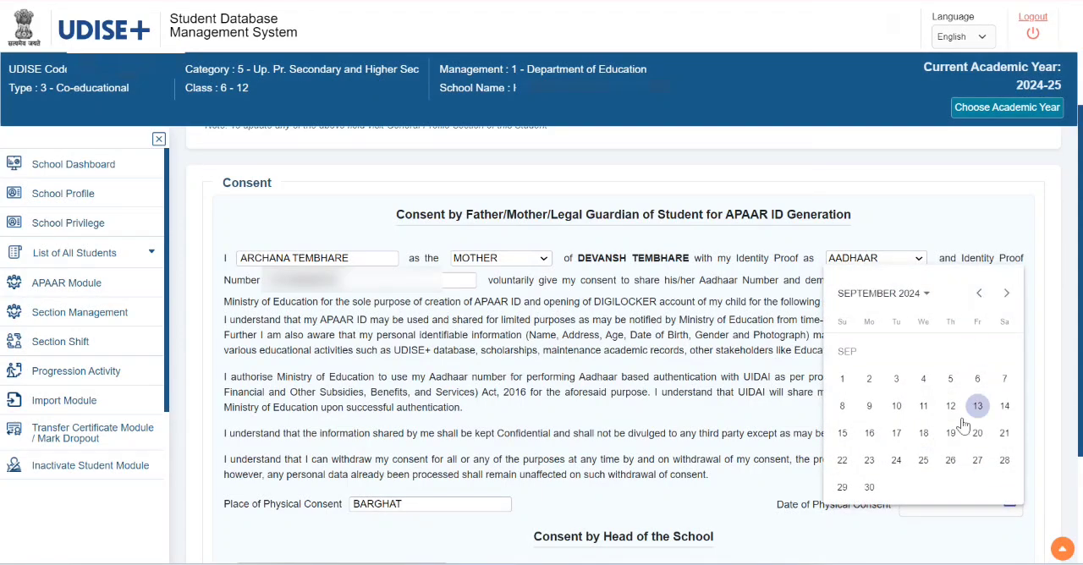
{"action": "left_click", "coordinate": [896, 460]}
- Replace the name in the Head of the School consent with the authorized staff member's full name
{"action": "scroll", "coordinate": [829, 462], "scroll_direction": "down", "scroll_amount": 2}
{"action": "left_click_drag", "start_coordinate": [381, 406], "coordinate": [245, 404]}
{"action": "left_click", "coordinate": [246, 404]}
{"action": "key", "text": "Delete"}
{"action": "key", "text": "Delete"}
{"action": "key", "text": "Delete"}
{"action": "key", "text": "Delete"}
{"action": "key", "text": "Delete"}
{"action": "key", "text": "Delete"}
{"action": "key", "text": "Delete"}
{"action": "key", "text": "Delete"}
{"action": "key", "text": "Delete"}
{"action": "key", "text": "Delete"}
{"action": "key", "text": "Delete"}
{"action": "key", "text": "Delete"}
{"action": "key", "text": "Delete"}
{"action": "key", "text": "Delete"}
{"action": "key", "text": "Delete"}
{"action": "key", "text": "Delete"}
{"action": "key", "text": "Delete"}
{"action": "key", "text": "Delete"}
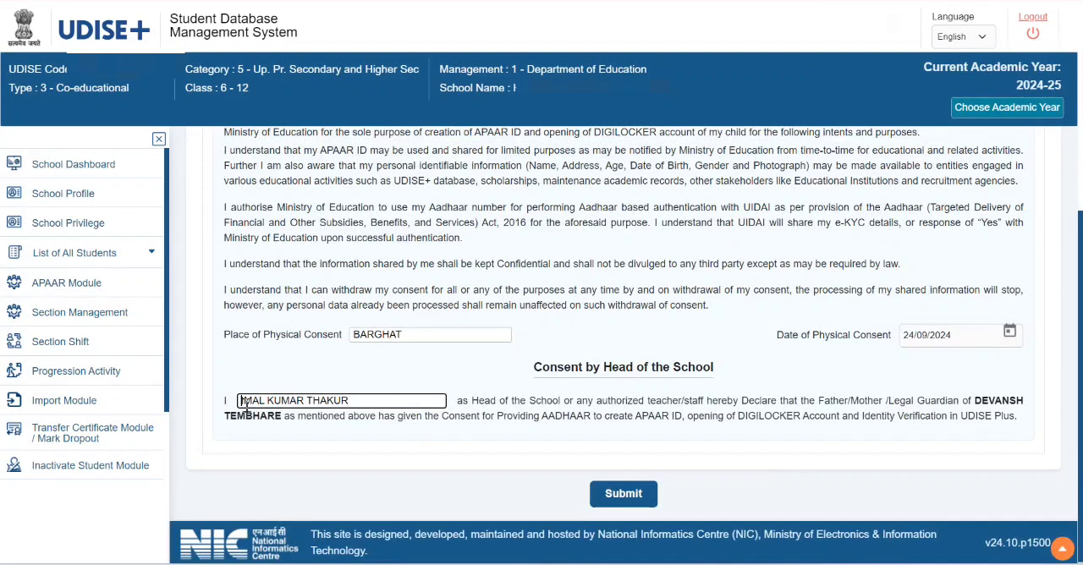
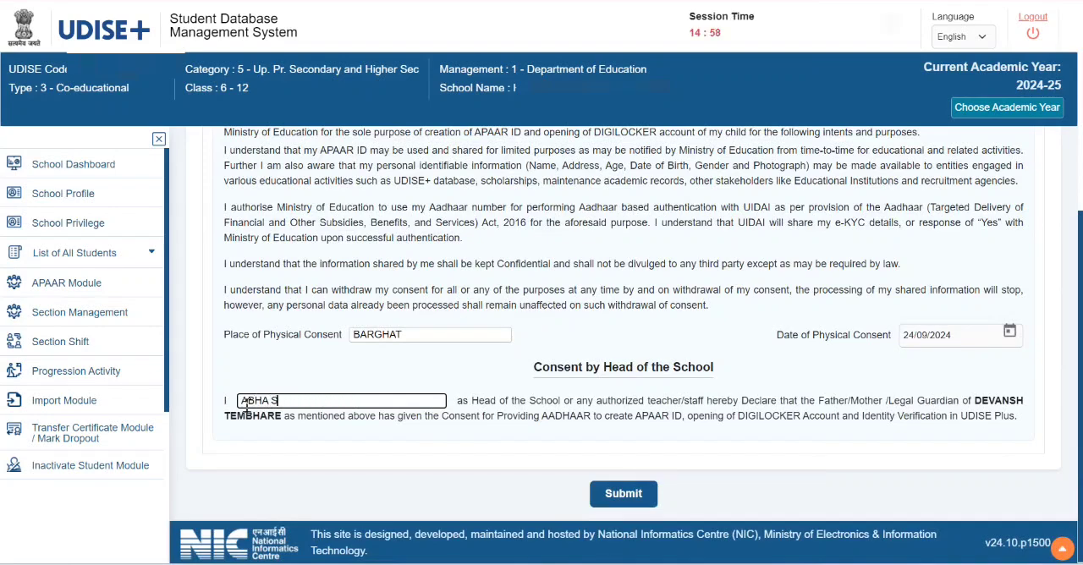
- Review the completed consent form, submit it, and confirm generating the APAAR ID with the mother's consent
{"action": "scroll", "coordinate": [583, 302], "scroll_direction": "up", "scroll_amount": 4}
{"action": "scroll", "coordinate": [491, 381], "scroll_direction": "down", "scroll_amount": 4}
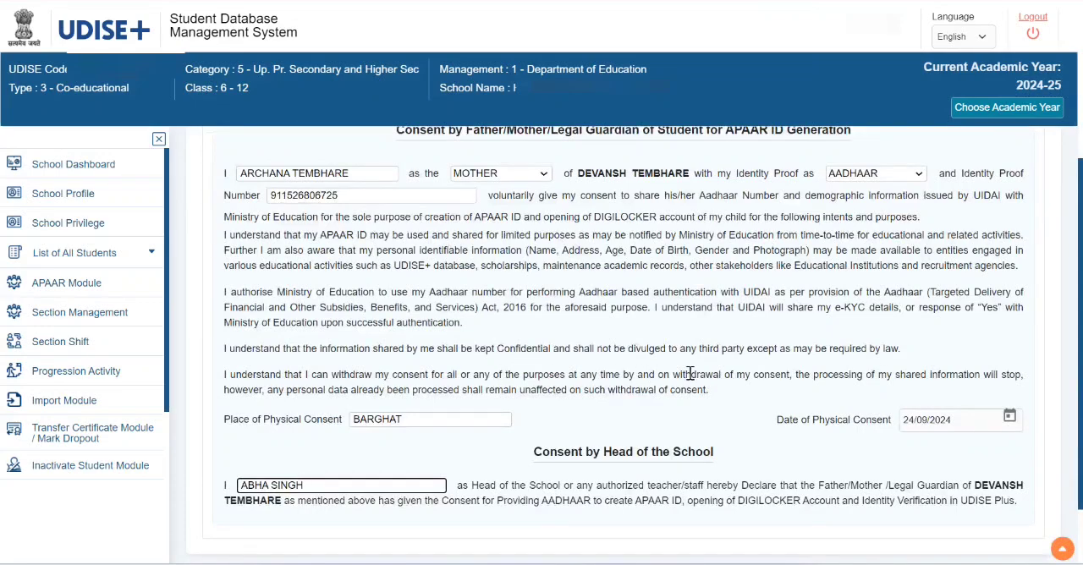
{"action": "scroll", "coordinate": [639, 450], "scroll_direction": "down", "scroll_amount": 1}
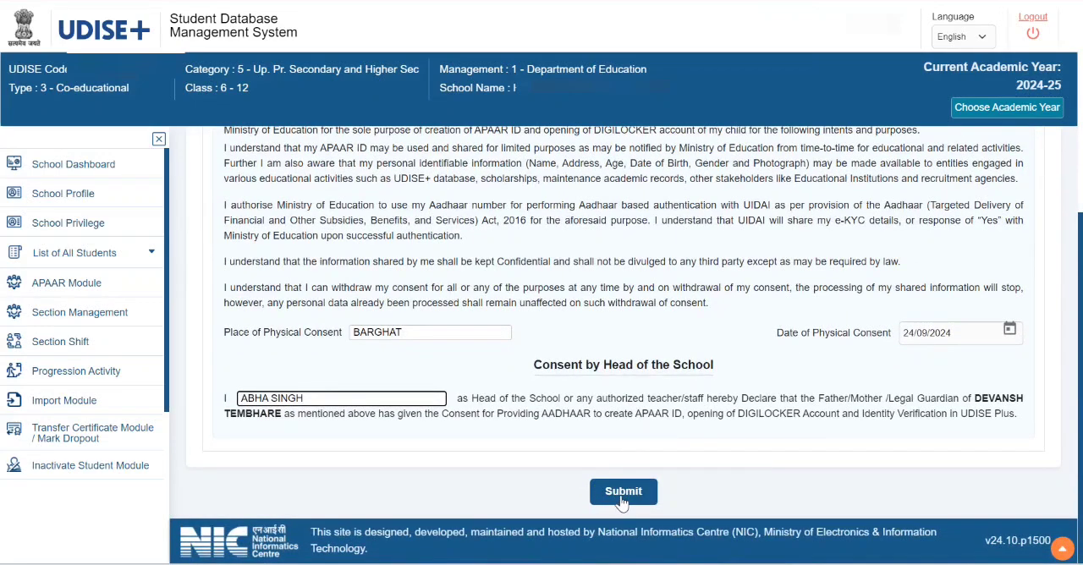
{"action": "left_click", "coordinate": [618, 496]}
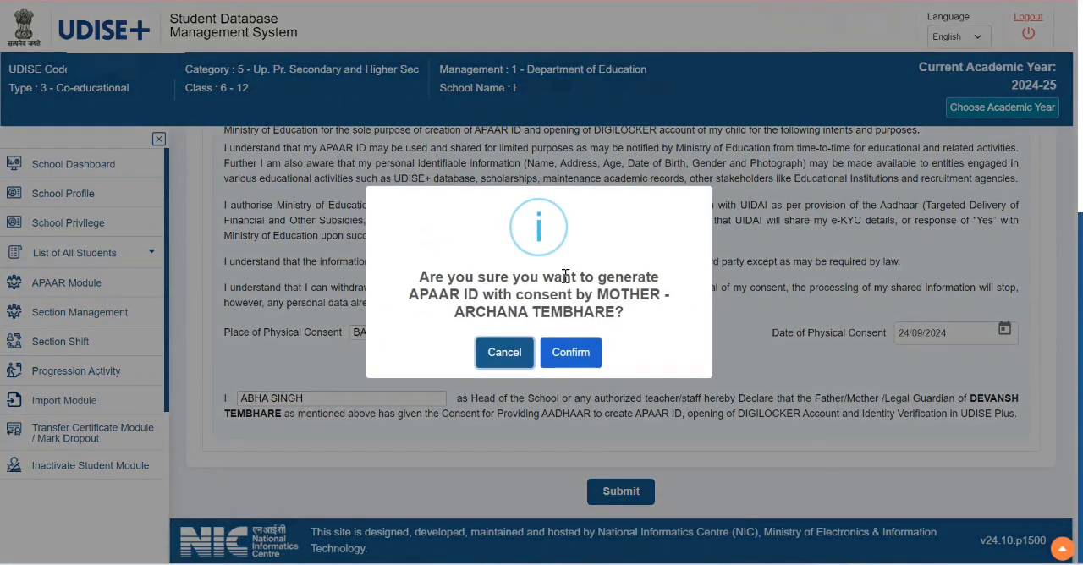
{"action": "left_click", "coordinate": [571, 353]}
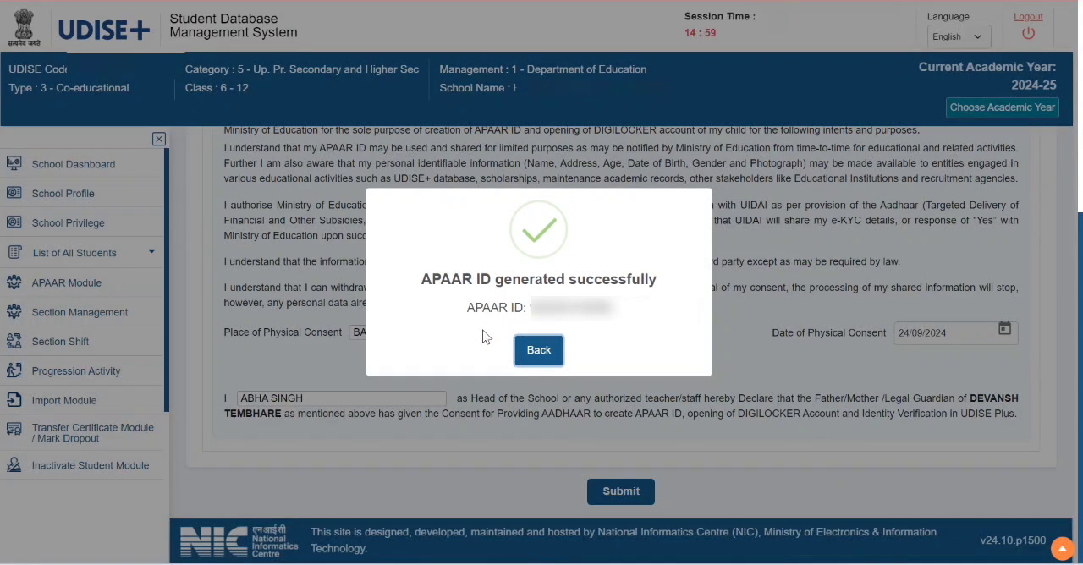
- Return to the APAAR list of class X, section B and check the ninth student's status and APAAR ID
{"action": "left_click", "coordinate": [539, 351]}
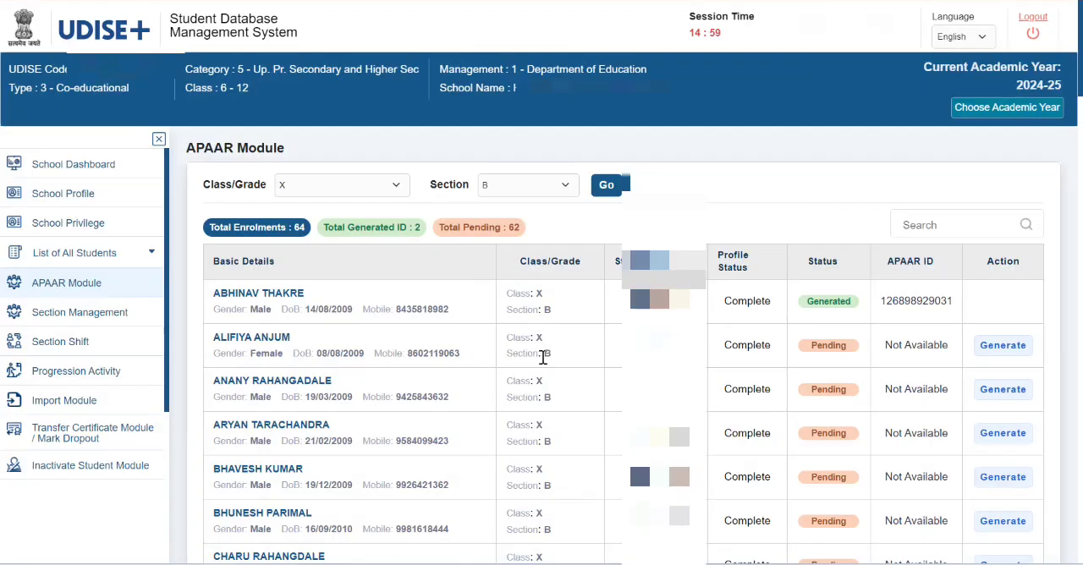
{"action": "scroll", "coordinate": [812, 326], "scroll_direction": "down", "scroll_amount": 1}
{"action": "scroll", "coordinate": [803, 321], "scroll_direction": "down", "scroll_amount": 6}
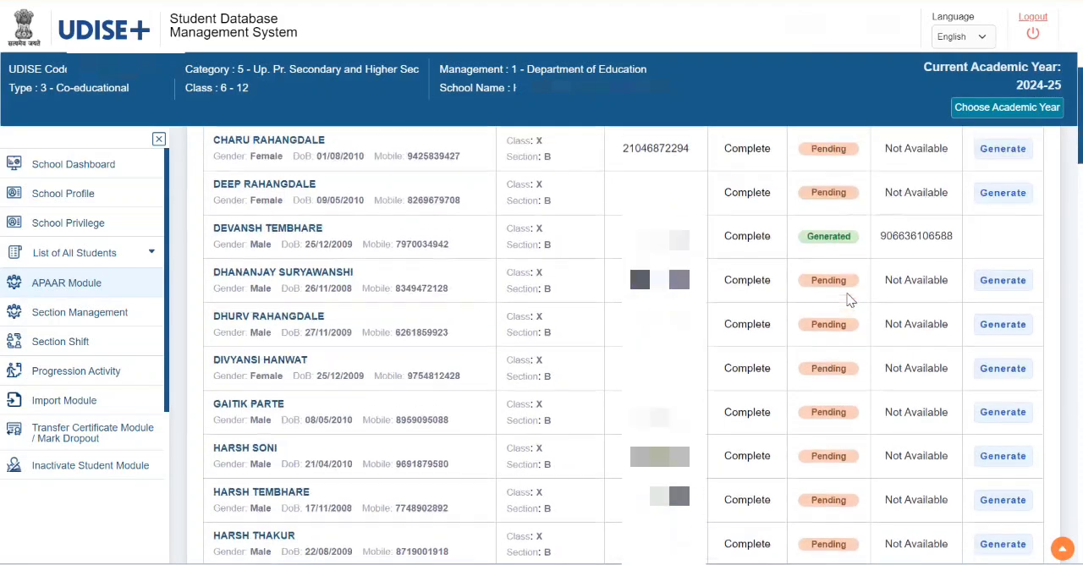
{"action": "scroll", "coordinate": [846, 297], "scroll_direction": "up", "scroll_amount": 3}
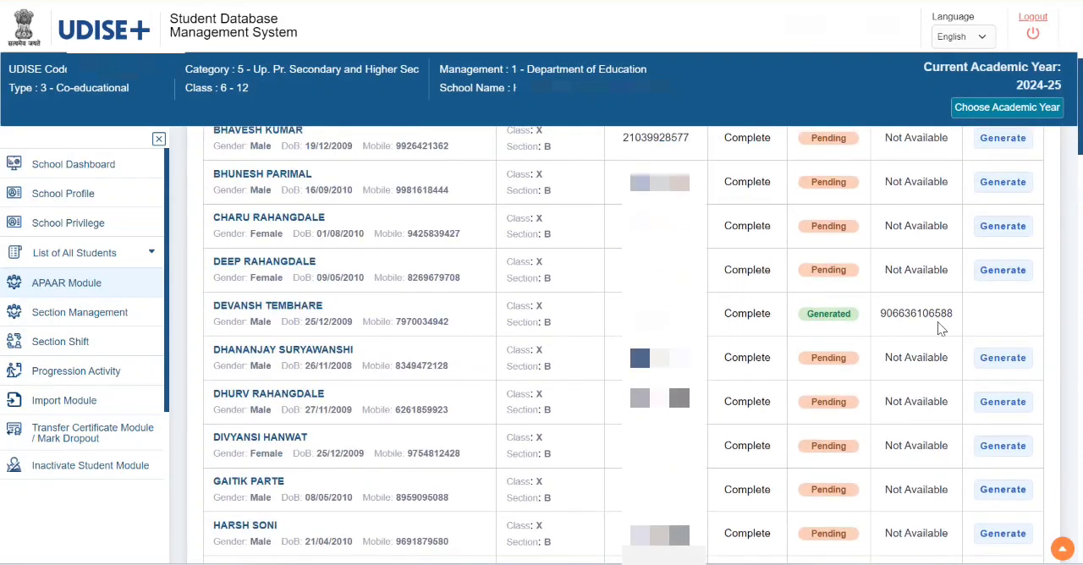
{"action": "scroll", "coordinate": [846, 334], "scroll_direction": "up", "scroll_amount": 5}
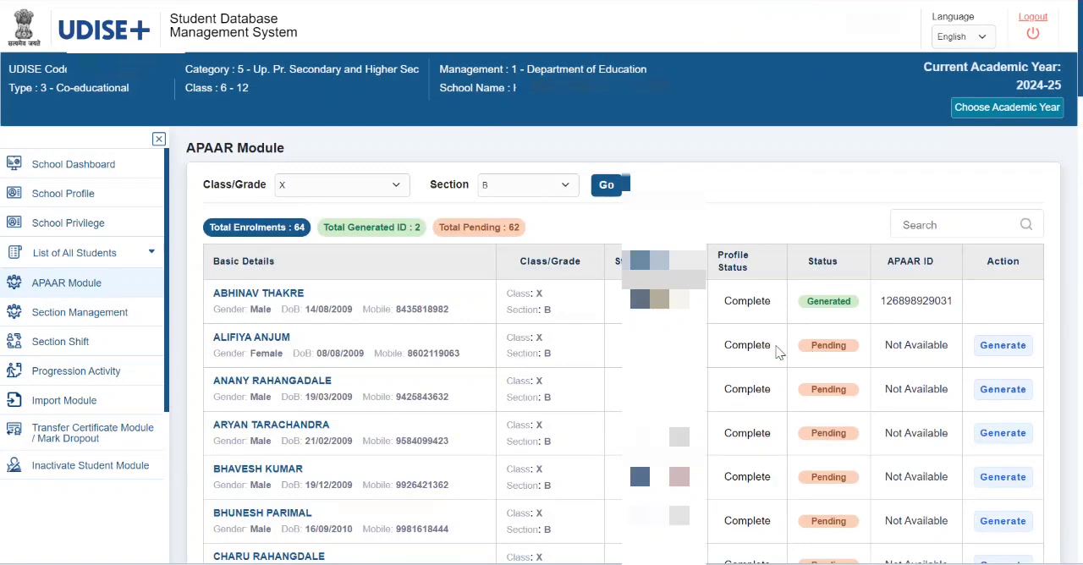
- Open the School Dashboard and examine the grade-wise school details for the classes and sections
{"action": "left_click", "coordinate": [71, 170]}
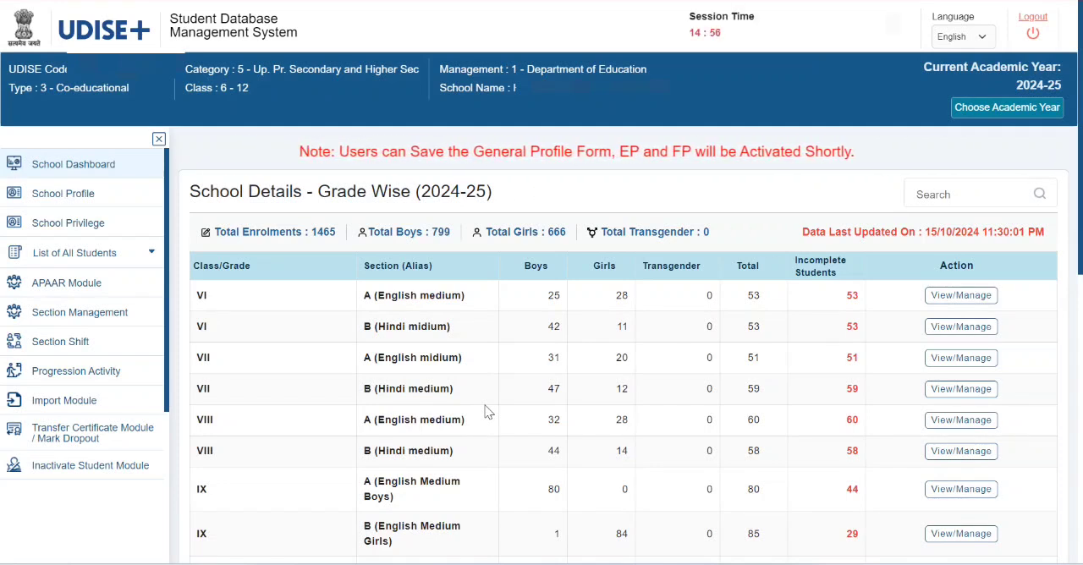
{"action": "scroll", "coordinate": [479, 400], "scroll_direction": "down", "scroll_amount": 1}
{"action": "scroll", "coordinate": [480, 410], "scroll_direction": "down", "scroll_amount": 1}
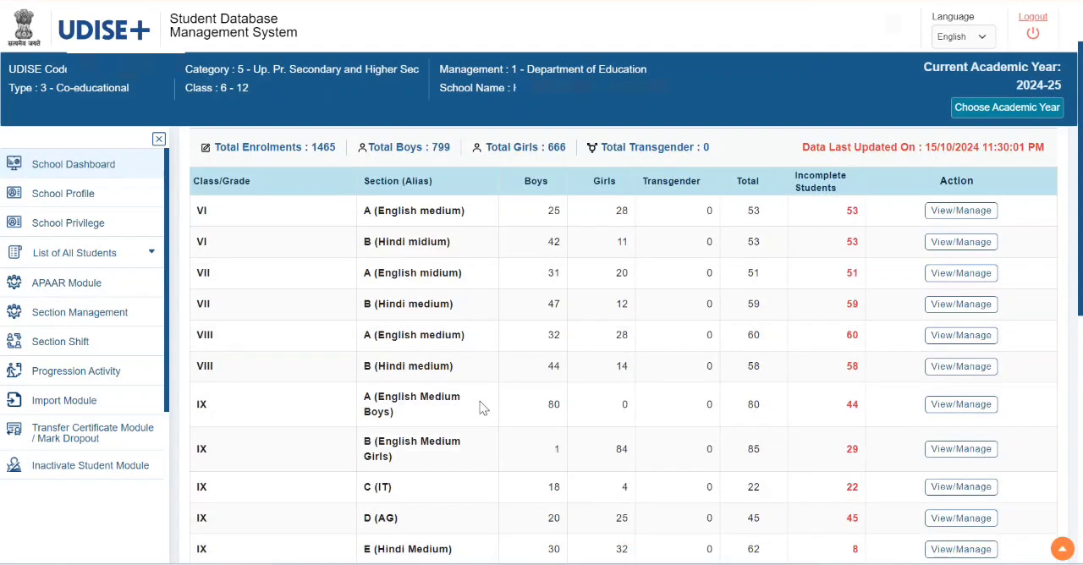